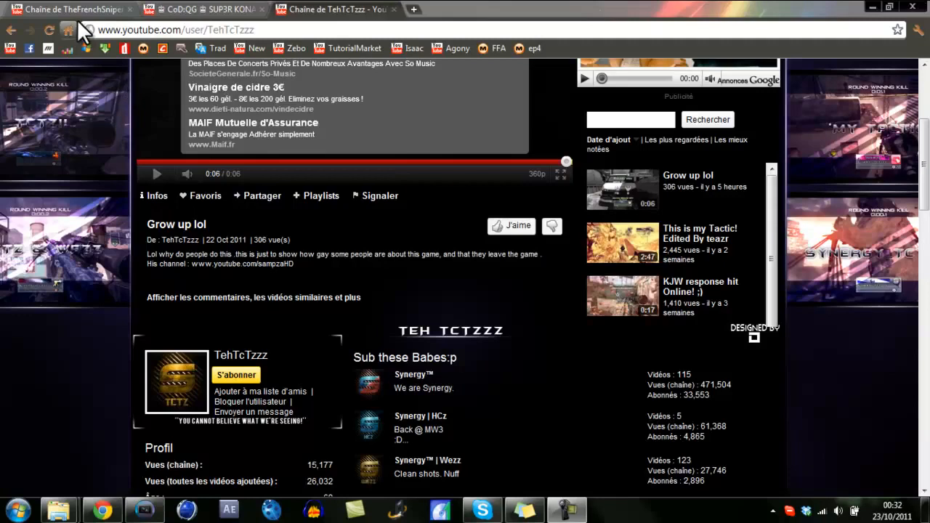
Load the Google home page in the third tab and move the "CLEAR" trailer on the KMZY channel to about 0:56
click(69, 29)
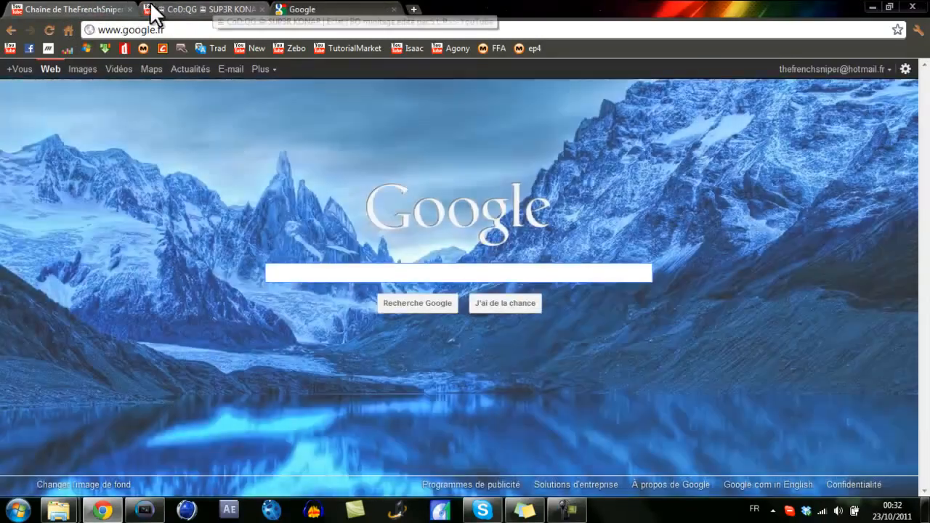
click(109, 9)
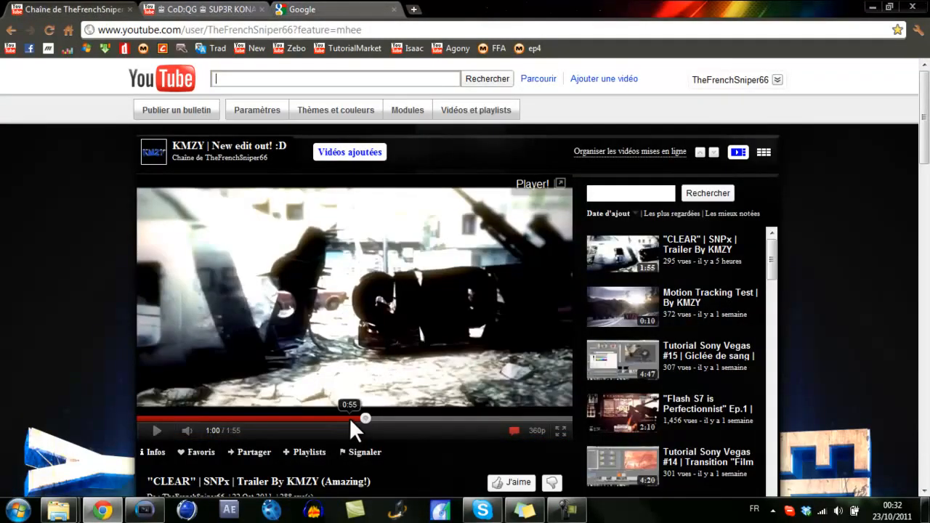
click(349, 418)
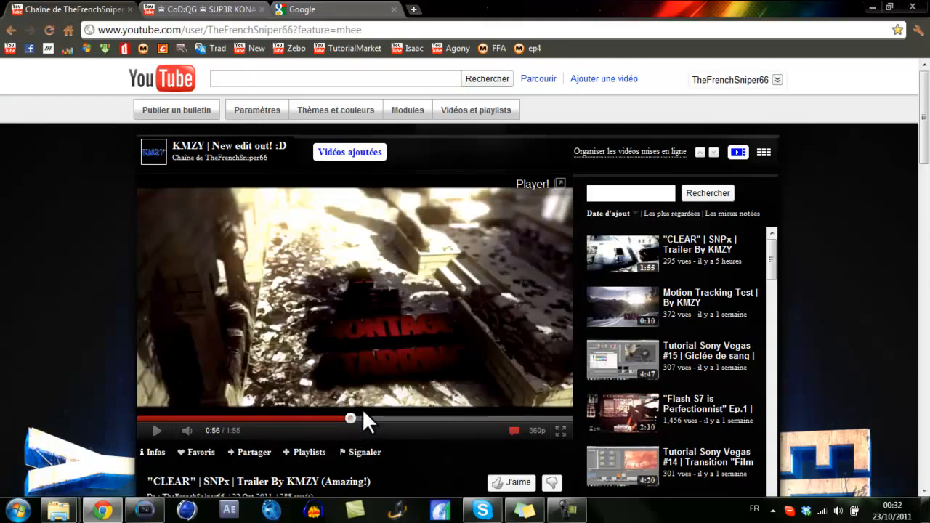
Look through the KMZY channel page, examining the trailer description, the profile details and the list of recommended channels
scroll(363, 416, down, 1)
scroll(363, 414, down, 2)
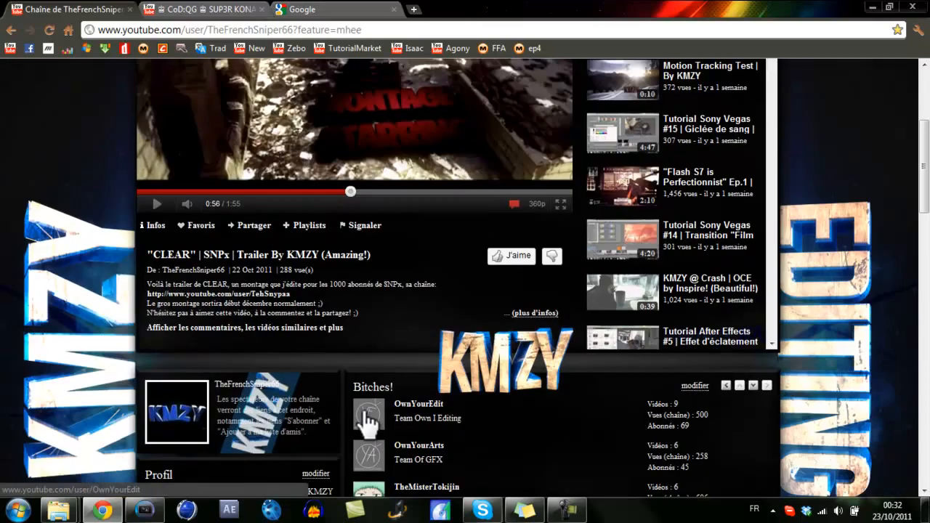
scroll(363, 414, down, 1)
scroll(323, 371, down, 2)
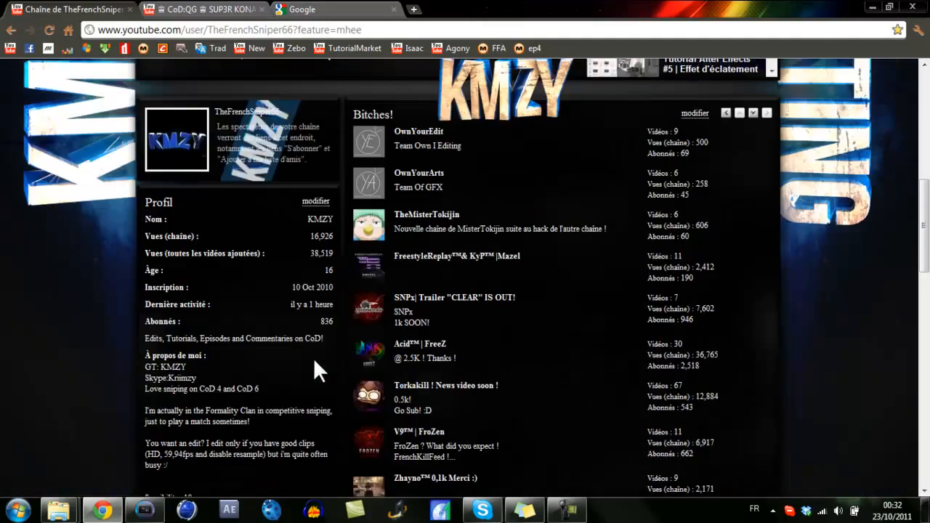
scroll(314, 357, up, 5)
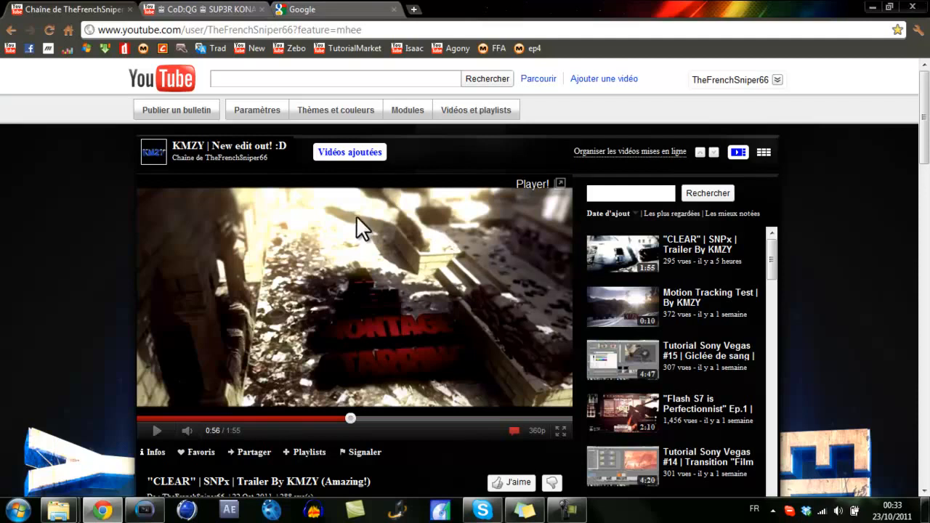
scroll(393, 232, down, 3)
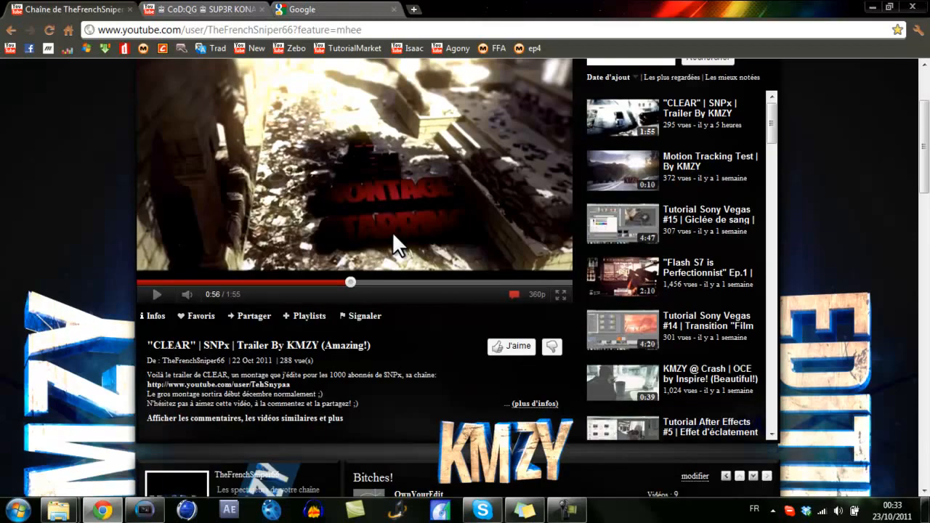
scroll(392, 232, down, 2)
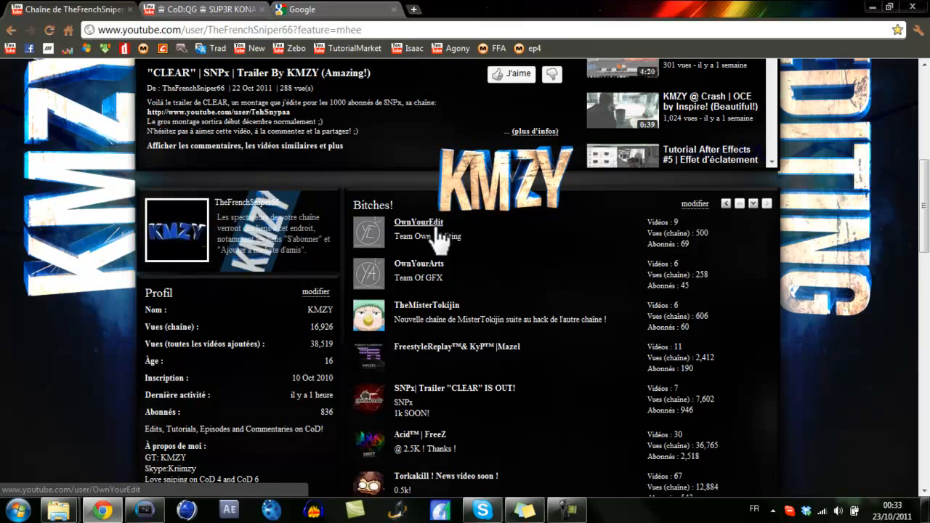
scroll(436, 232, down, 1)
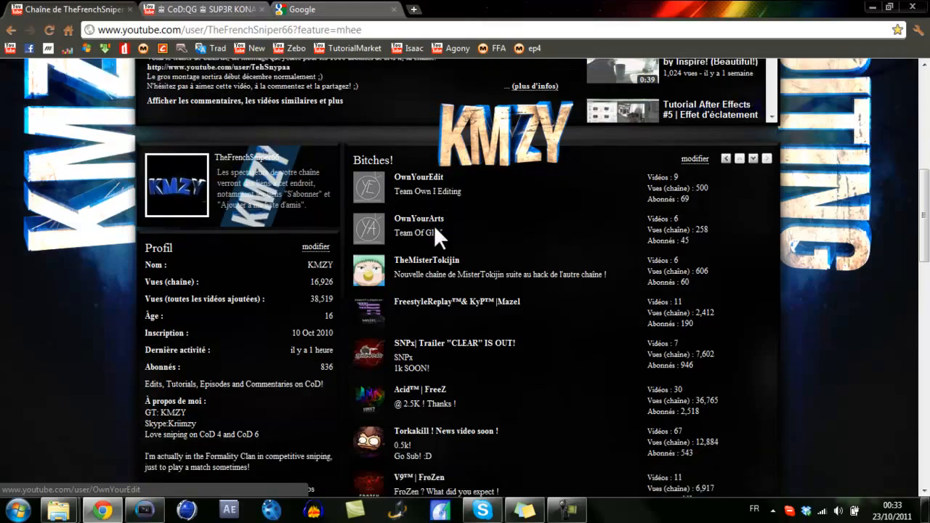
scroll(434, 229, up, 5)
scroll(434, 247, up, 1)
scroll(432, 263, up, 1)
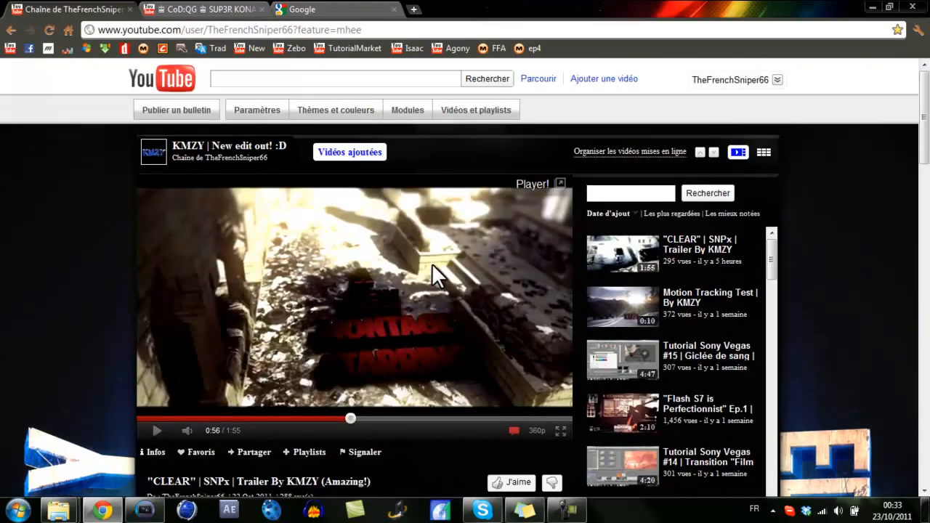
scroll(388, 333, down, 2)
scroll(388, 332, up, 1)
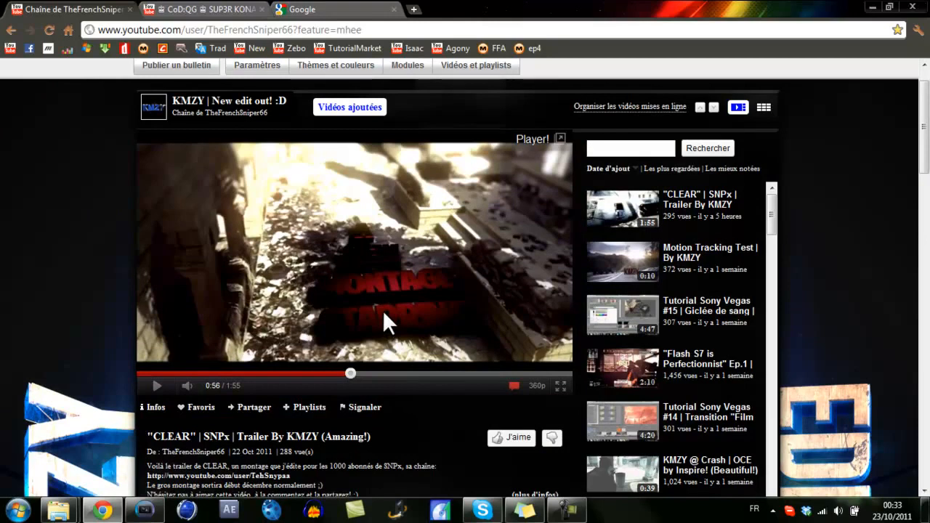
Play the "CLEAR" trailer's 3D text shot, pause after it, and replay the shot from slightly earlier
click(383, 308)
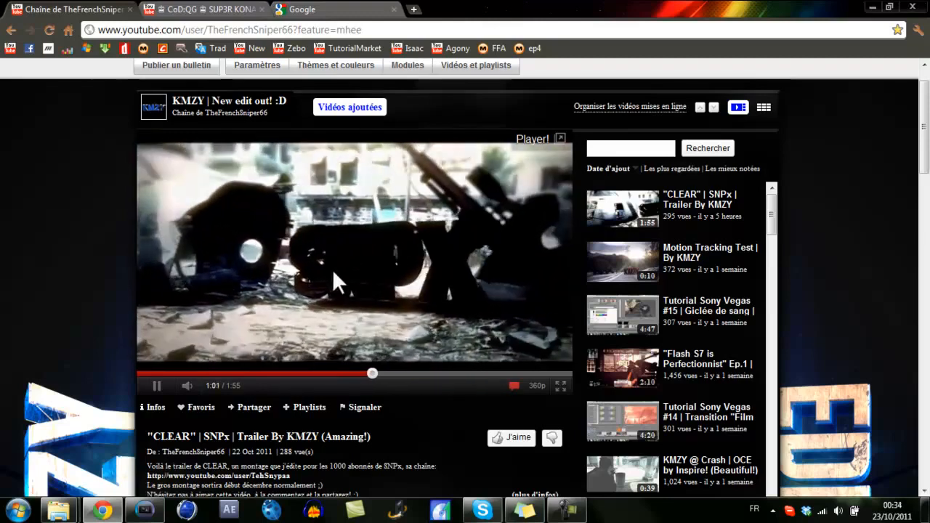
click(306, 295)
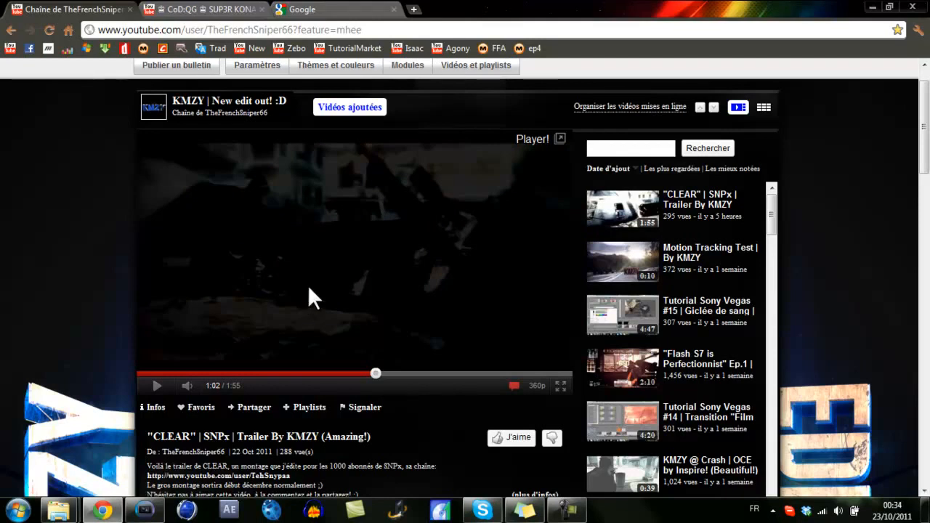
click(307, 284)
click(316, 276)
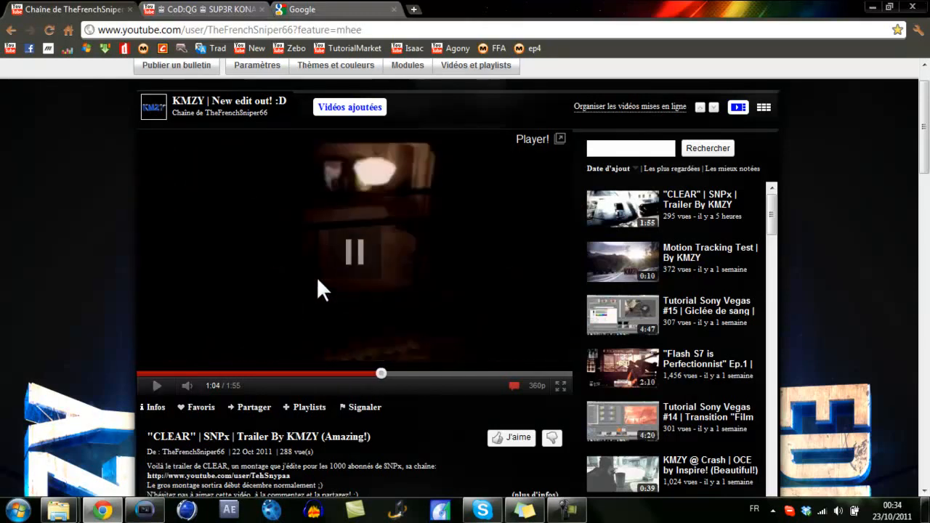
click(363, 374)
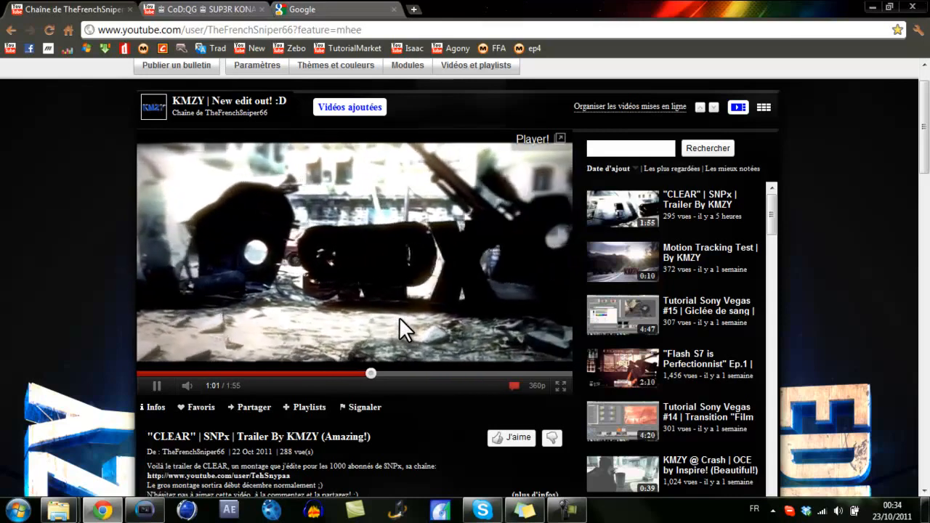
Play the closing text shot of the SUP3R KONAR Eclat montage in the second tab and pause at 1:40
click(186, 10)
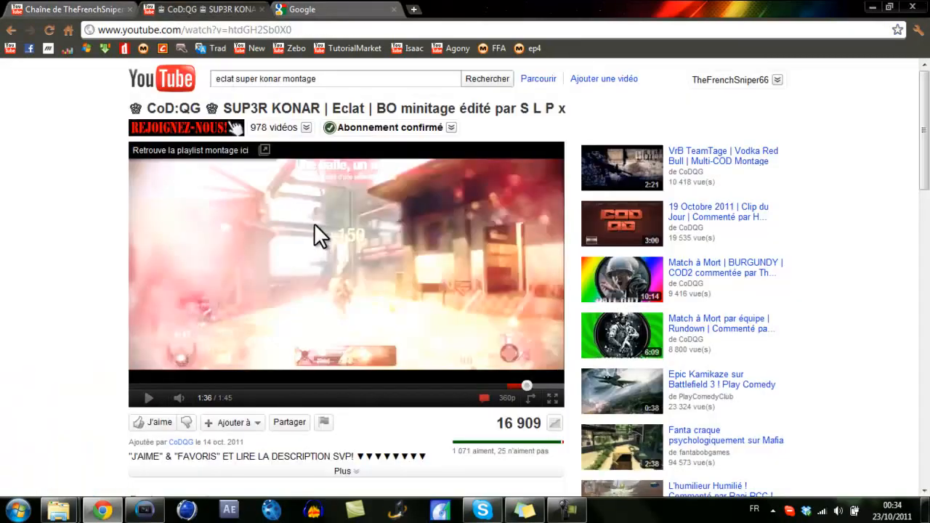
click(314, 225)
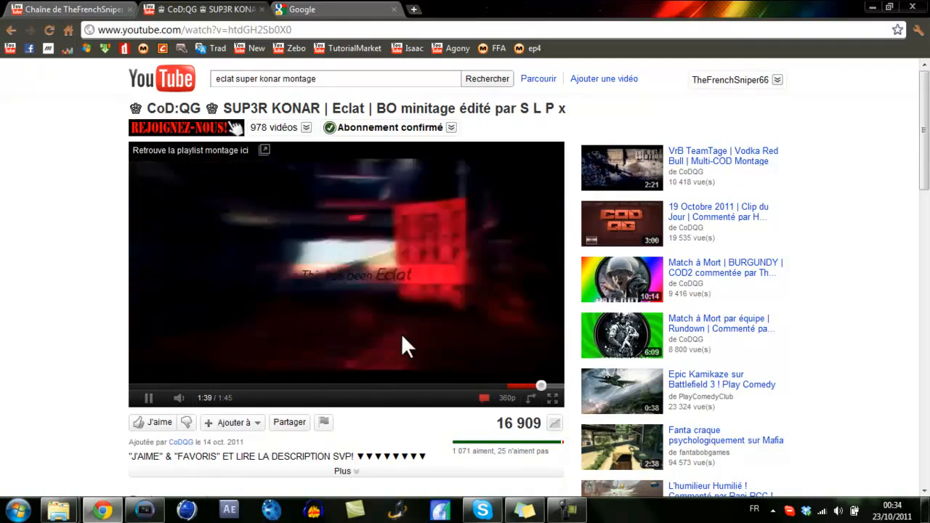
click(402, 335)
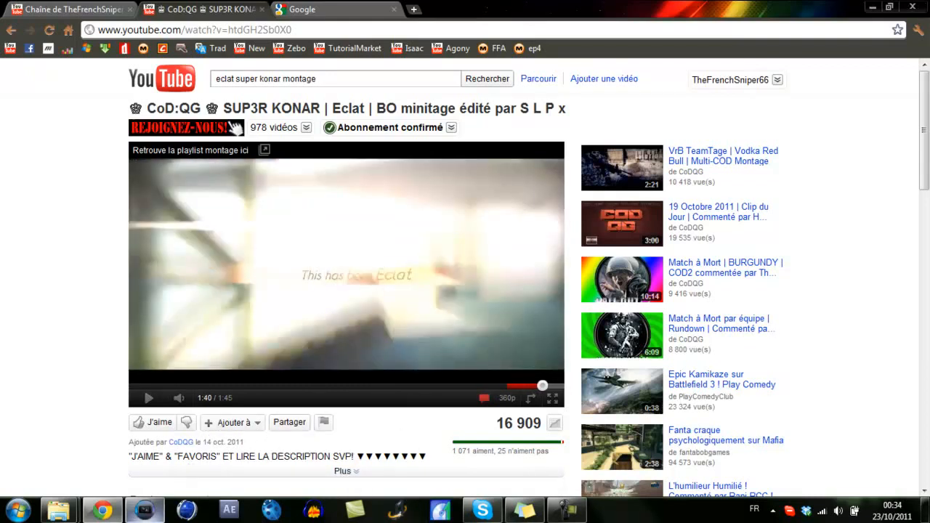
Switch to Vegas Pro 9.0 and play the "trailer ciné" clip from the start of the timeline
mouse_move(146, 511)
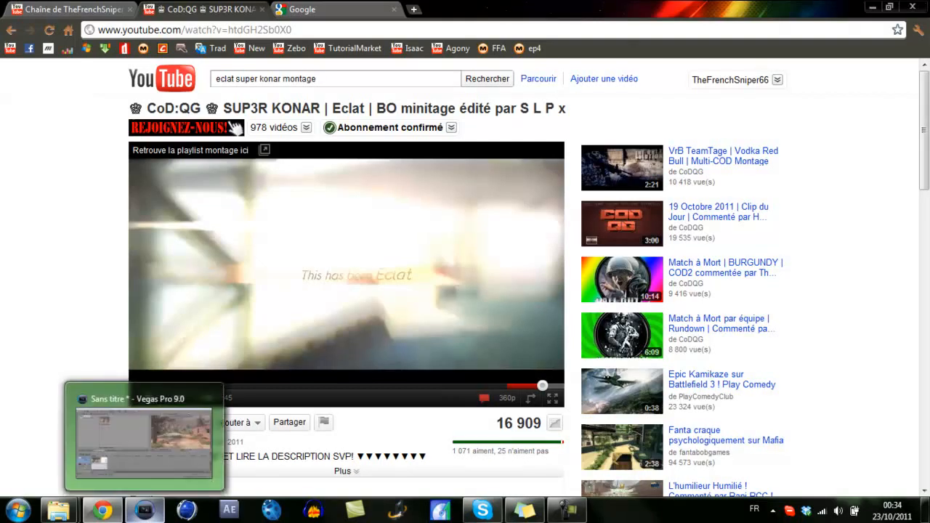
click(145, 511)
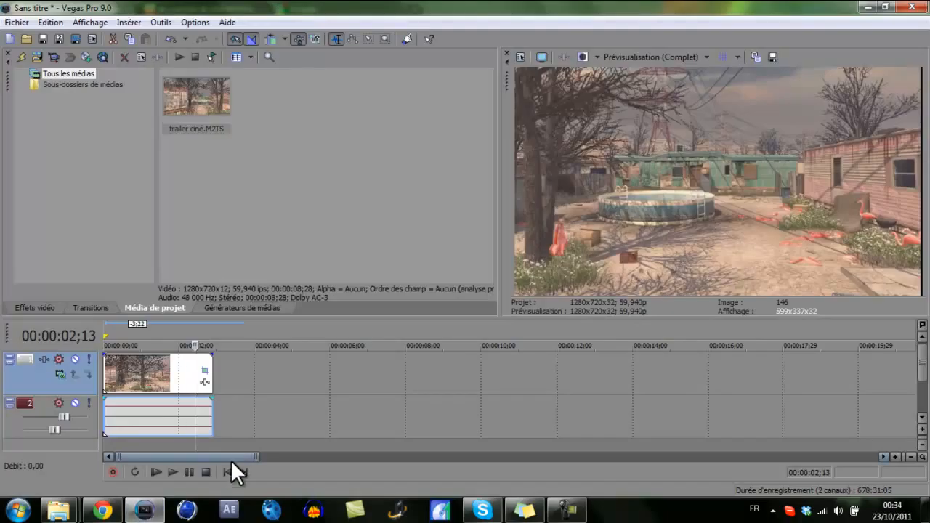
click(109, 371)
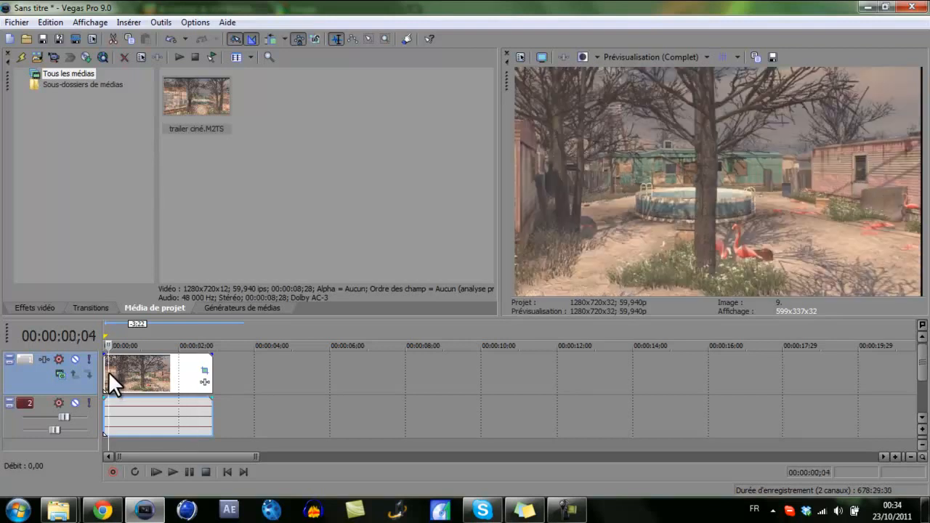
click(107, 372)
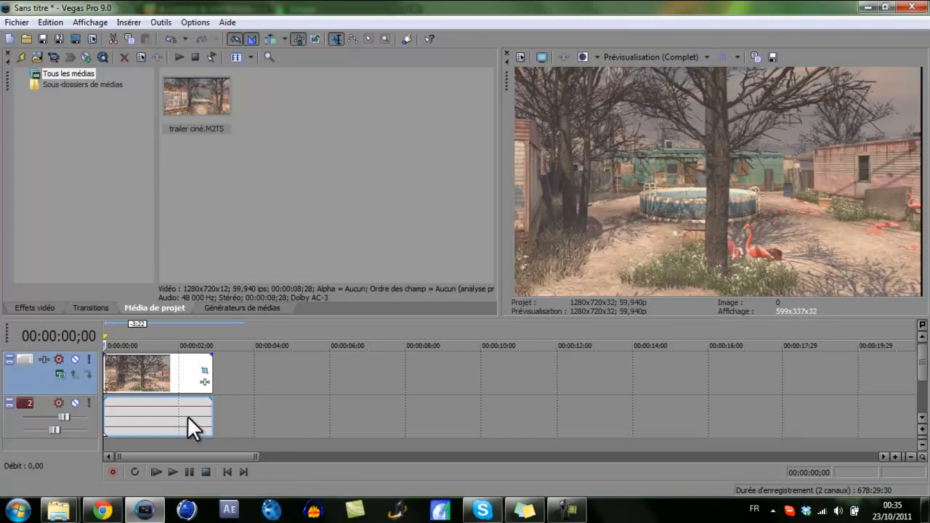
key(space)
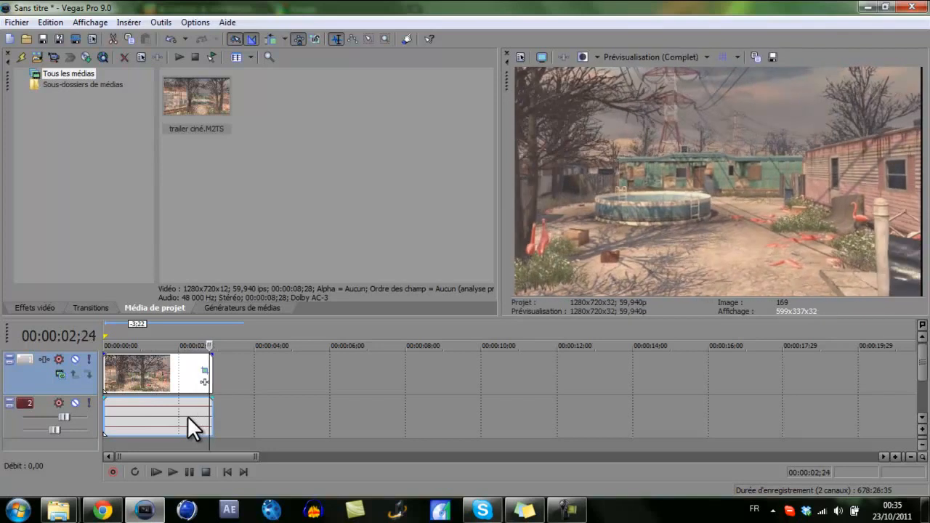
Check the video event properties of the "trailer ciné" clip on the timeline, including its resampling option
click(118, 382)
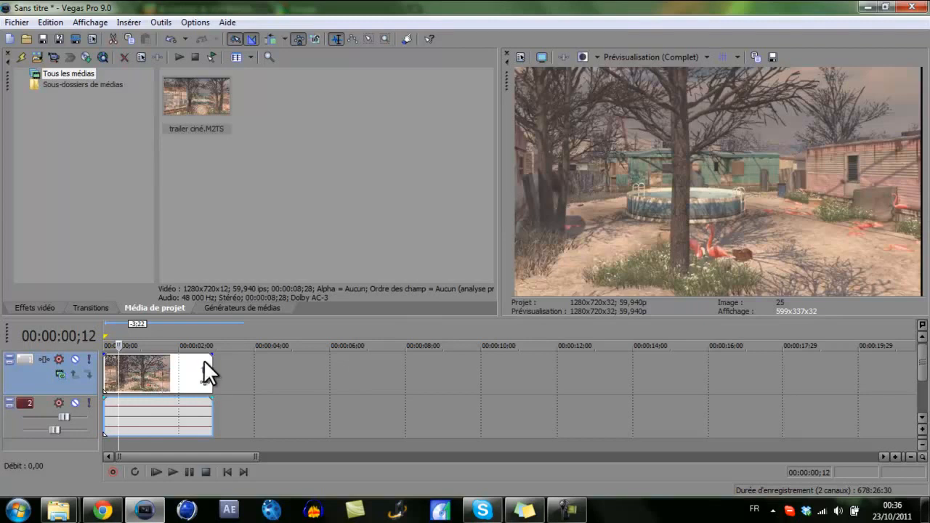
right_click(166, 373)
click(154, 377)
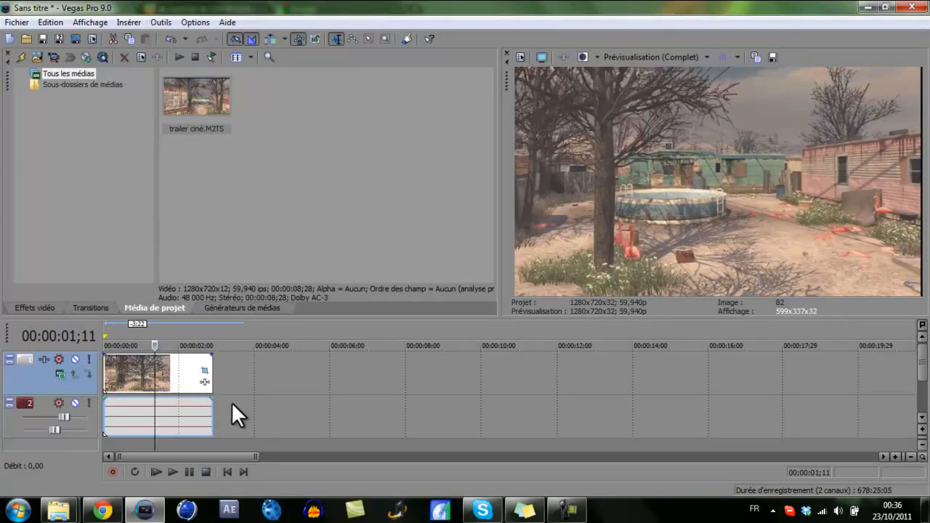
click(115, 376)
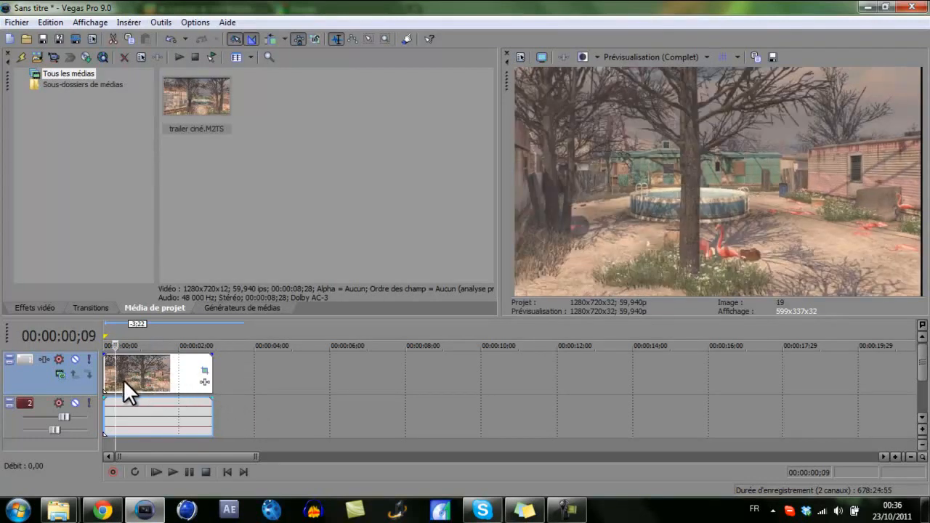
right_click(154, 378)
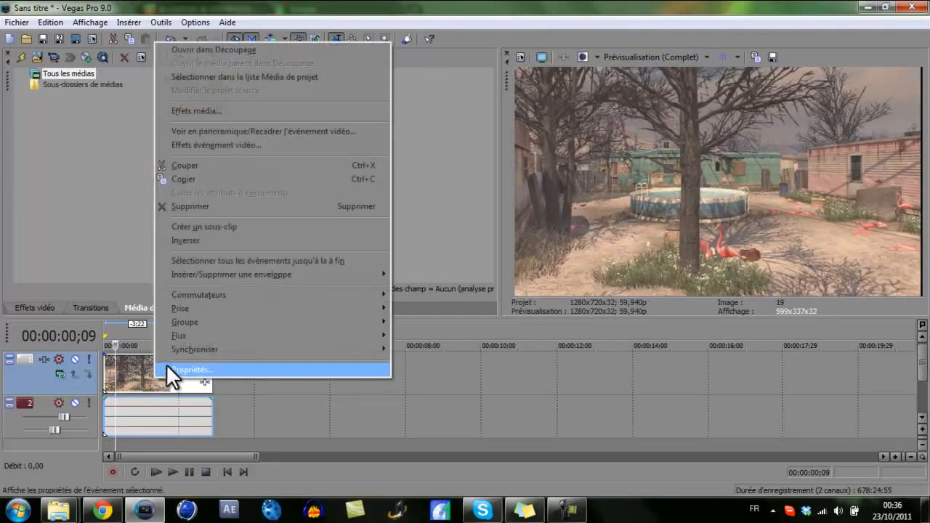
click(166, 364)
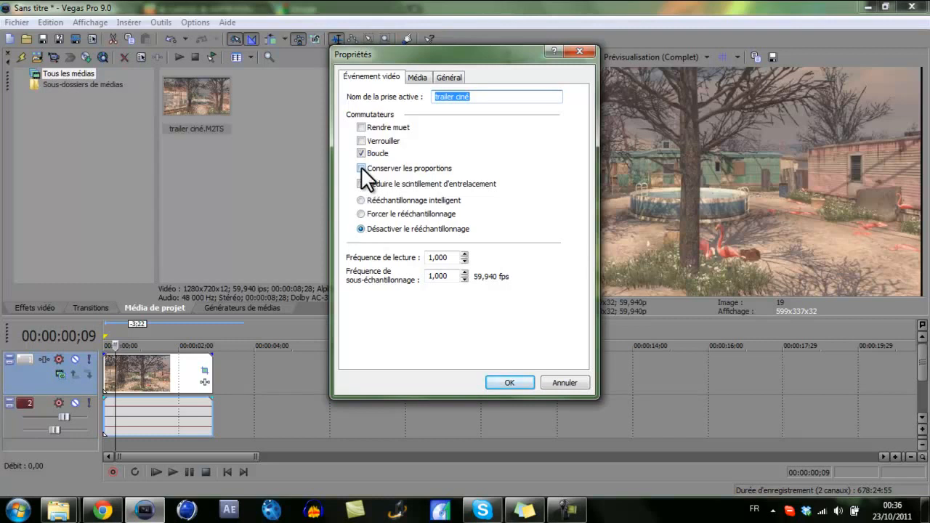
click(511, 381)
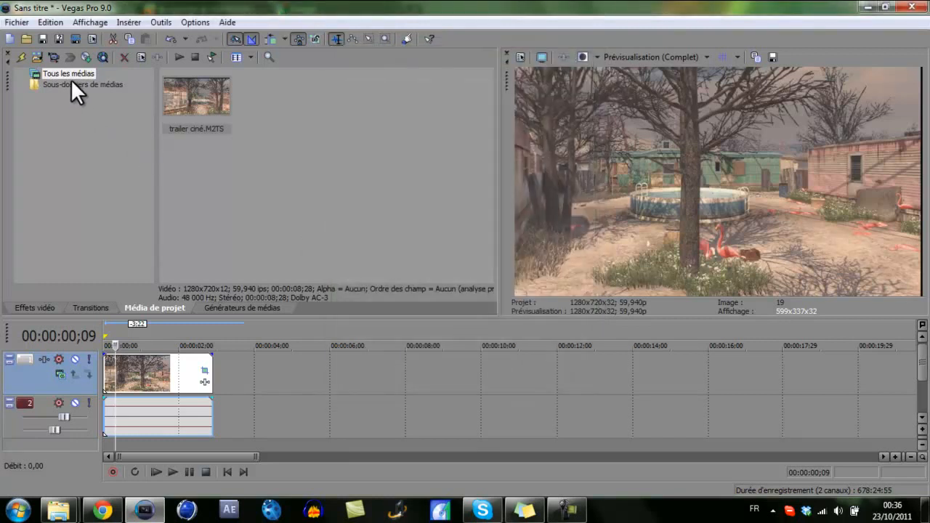
Review the render settings for the Sony AVC format with the 720 Youtube template, without starting a render
click(74, 40)
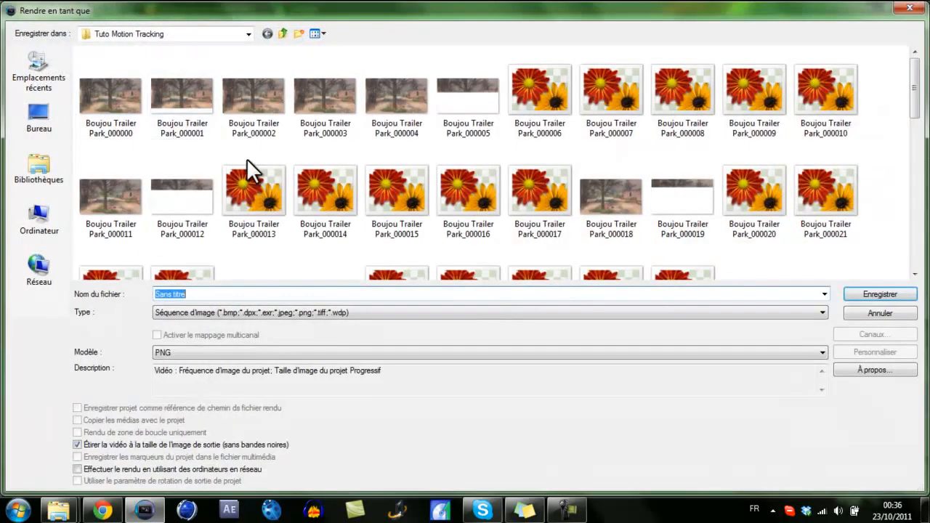
click(194, 311)
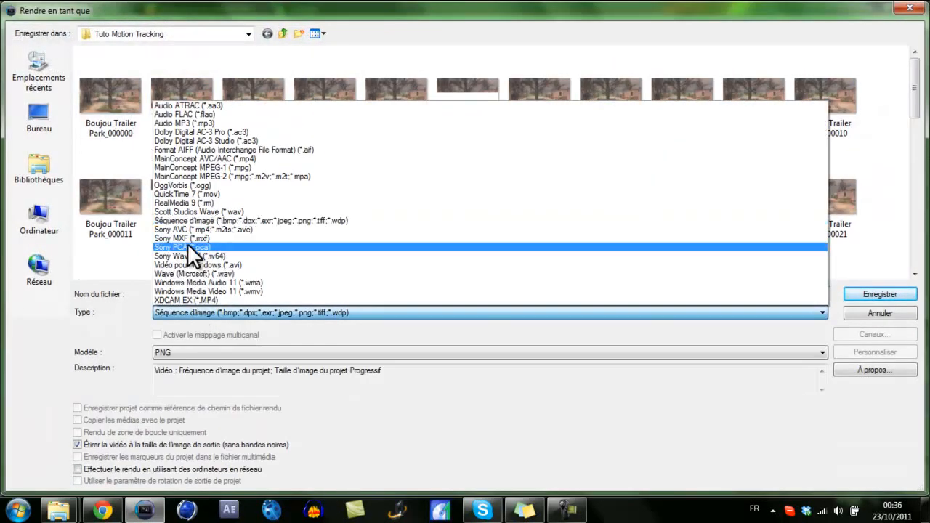
click(181, 224)
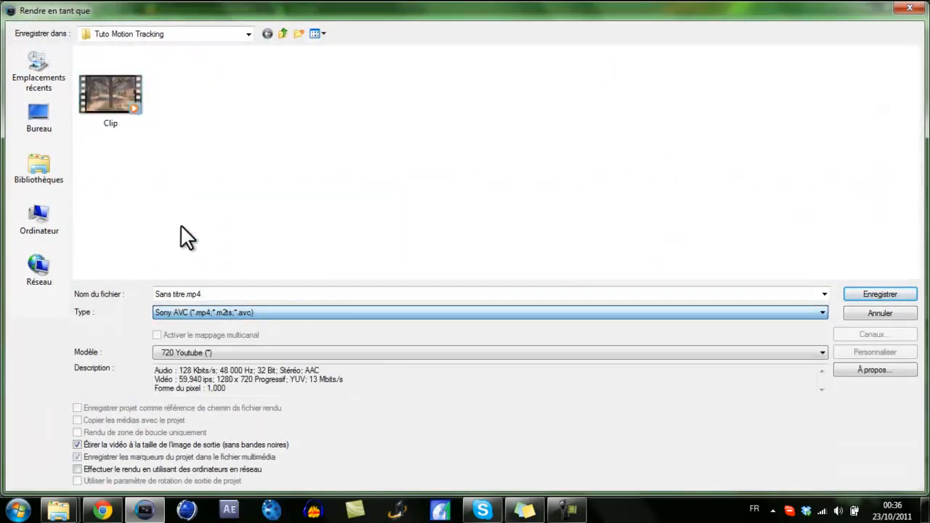
click(226, 294)
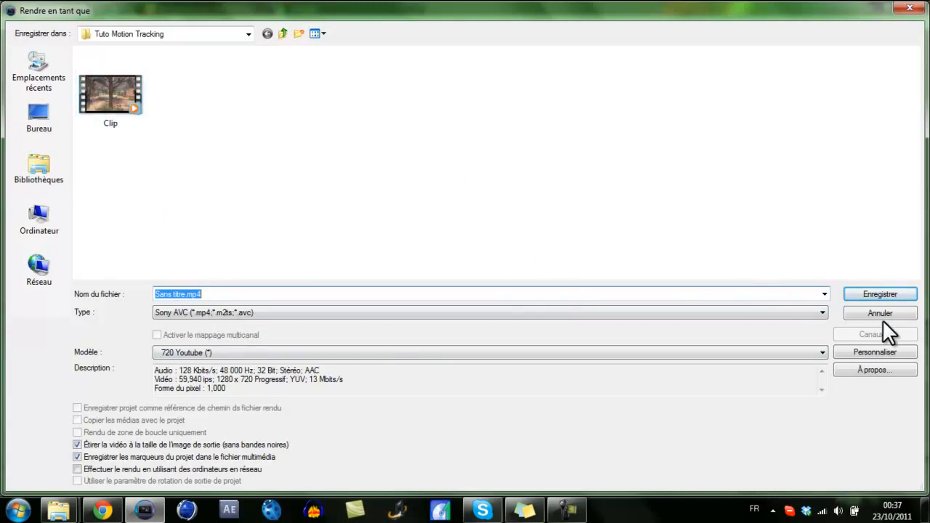
click(849, 314)
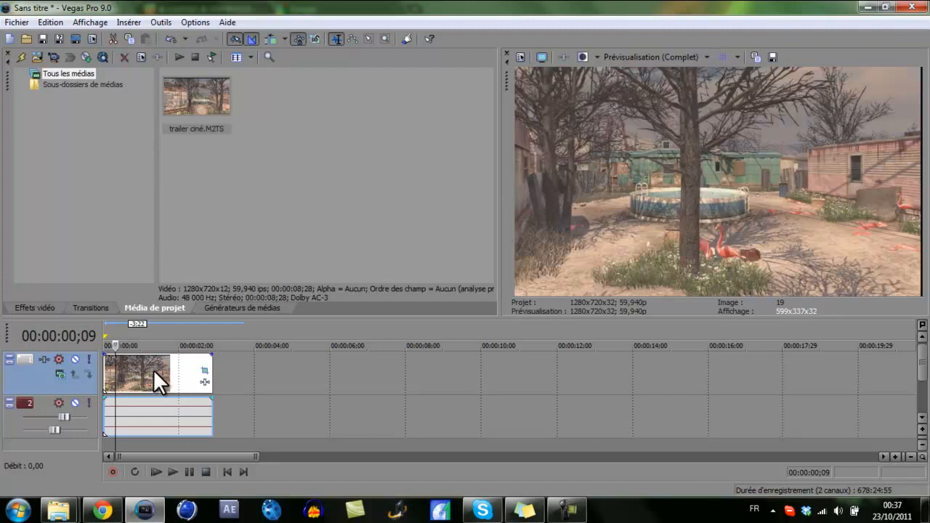
Set the project's frame rate to 30 fps in the project properties and check that setting again
click(26, 24)
click(41, 235)
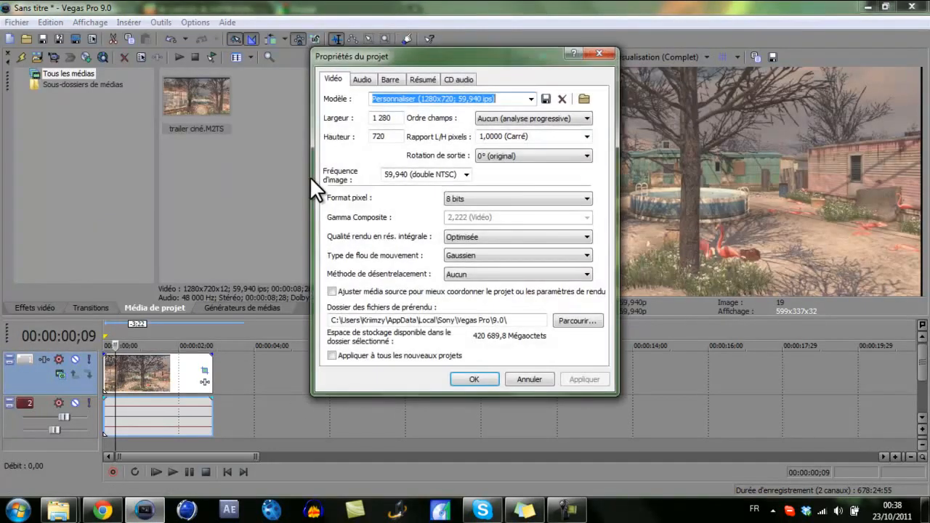
triple_click(434, 172)
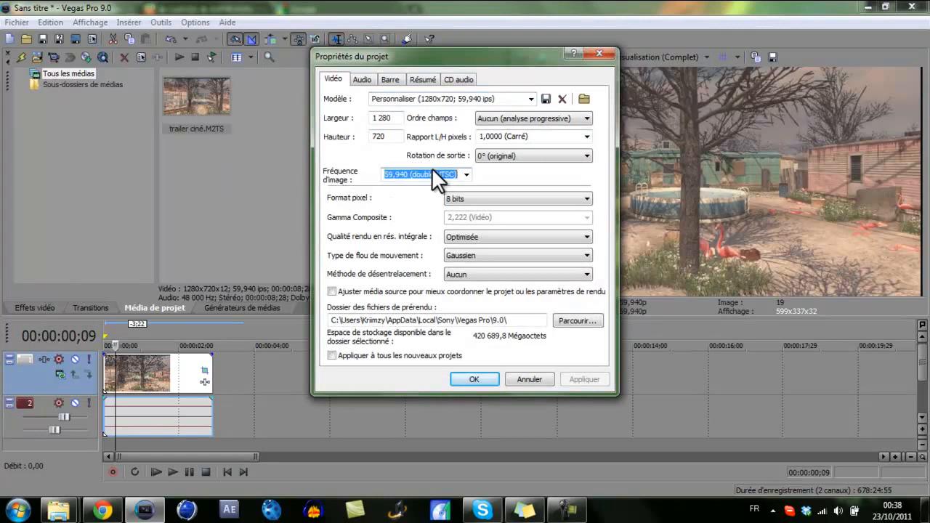
text(30)
key(Return)
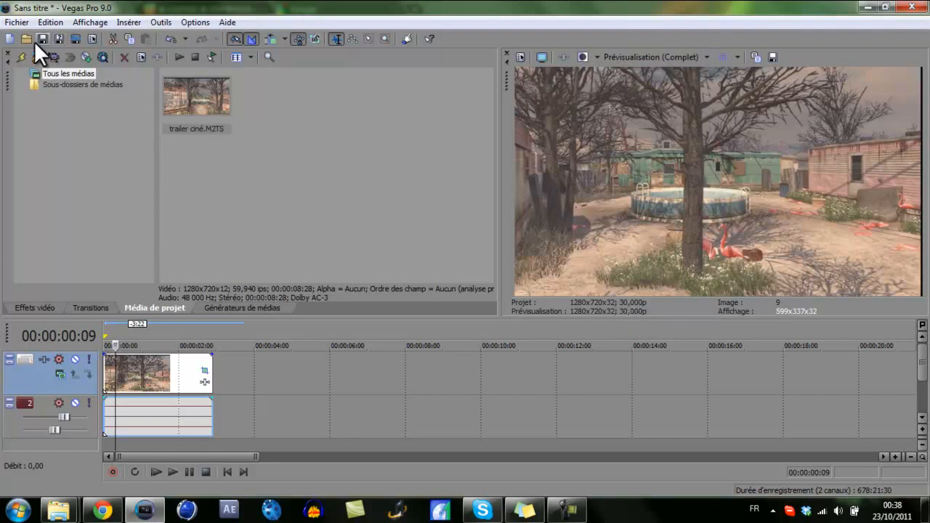
click(15, 22)
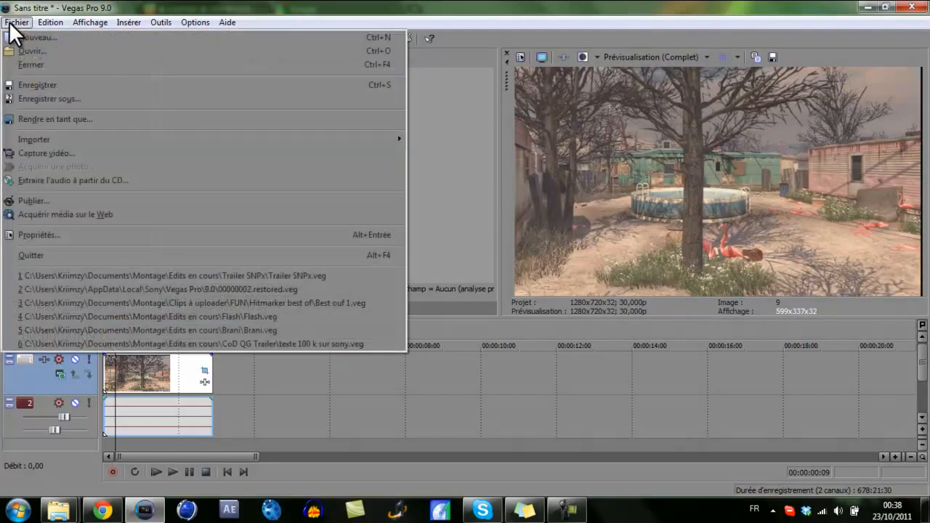
click(61, 232)
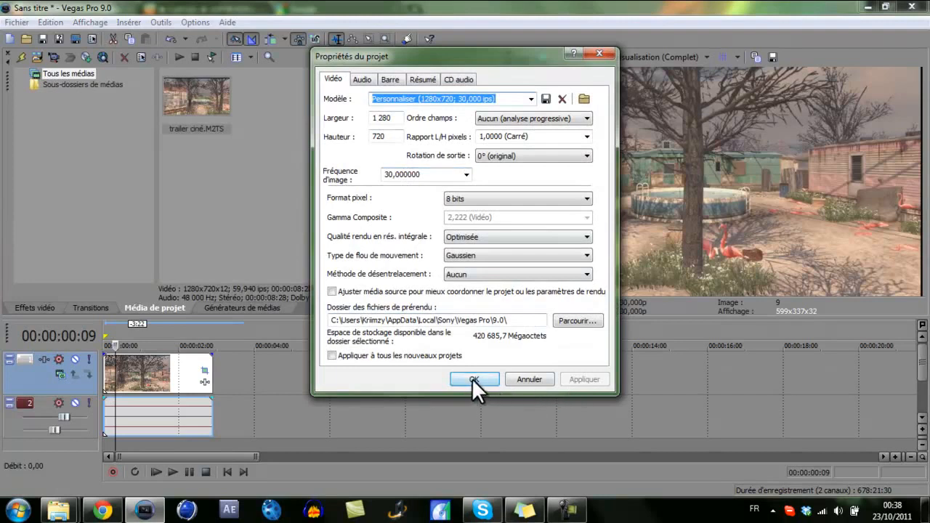
click(473, 379)
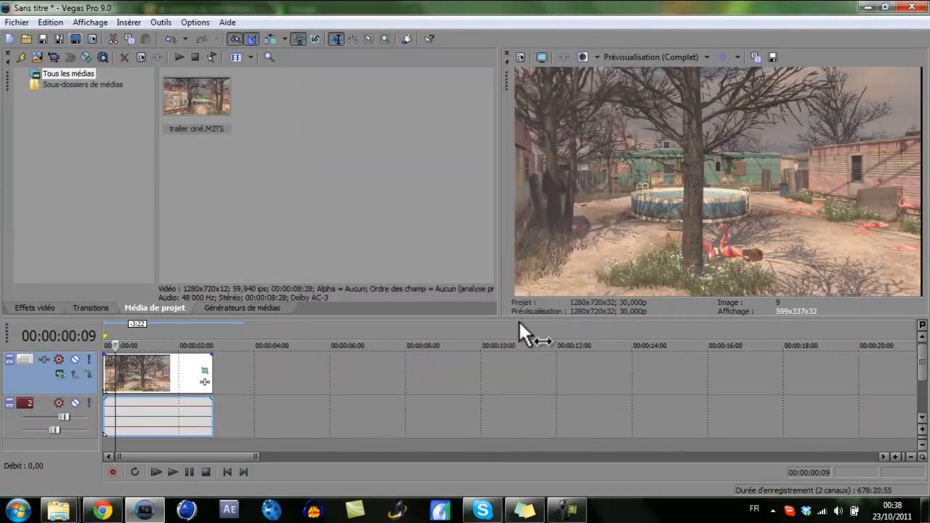
Review the image sequence render settings with the PNG template and the Boujou Trailer Park frames in the Tuto Motion Tracking folder, without rendering
click(72, 35)
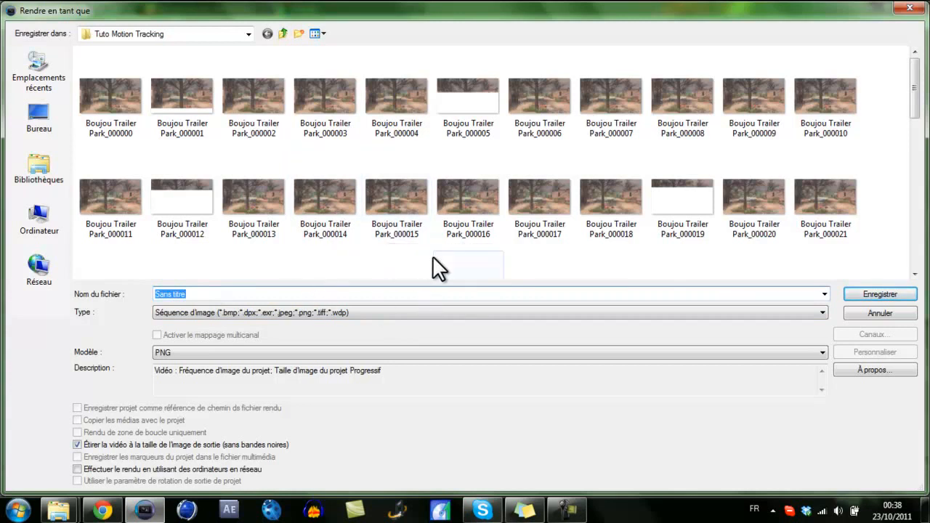
drag(914, 102, 912, 248)
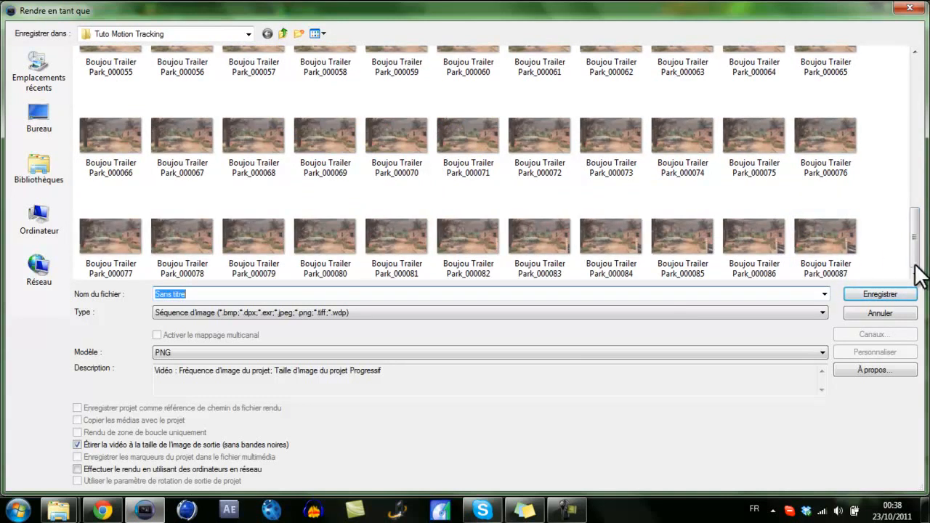
drag(919, 268, 882, 131)
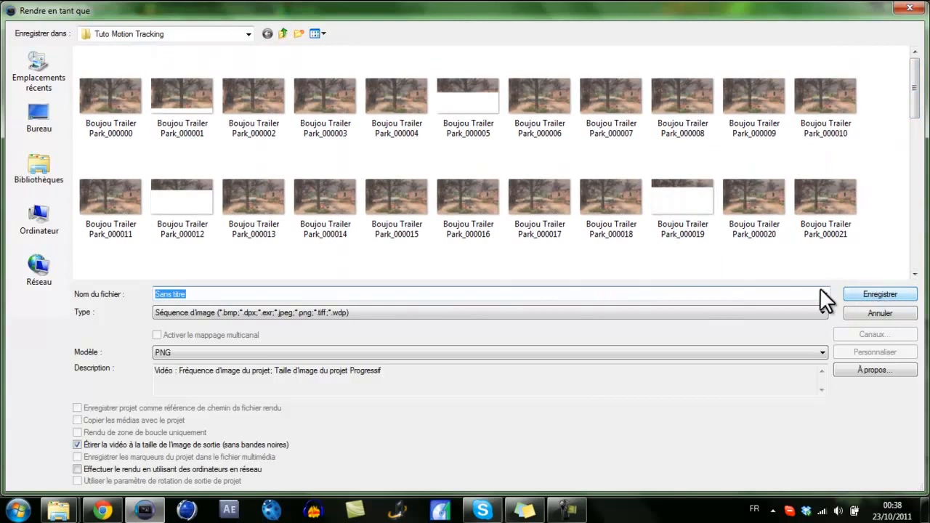
click(850, 313)
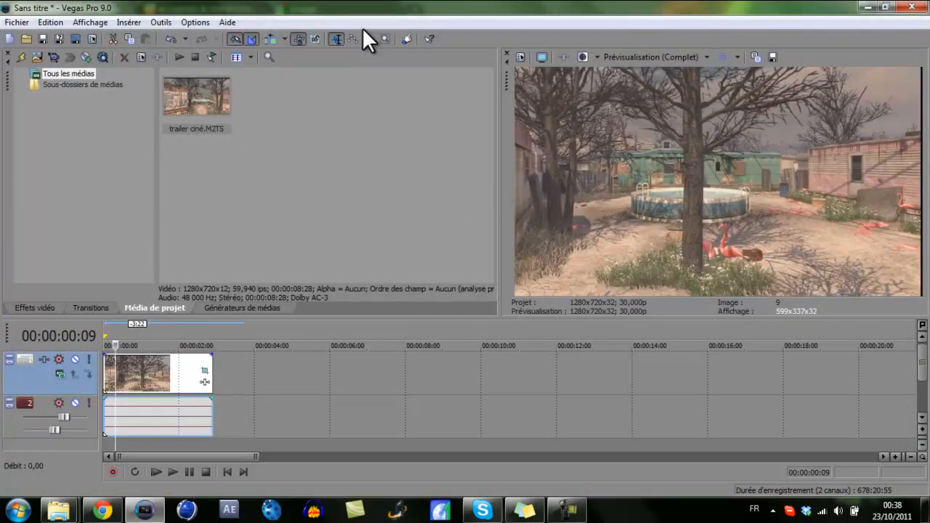
Close Vegas Pro without saving the untitled project
click(912, 7)
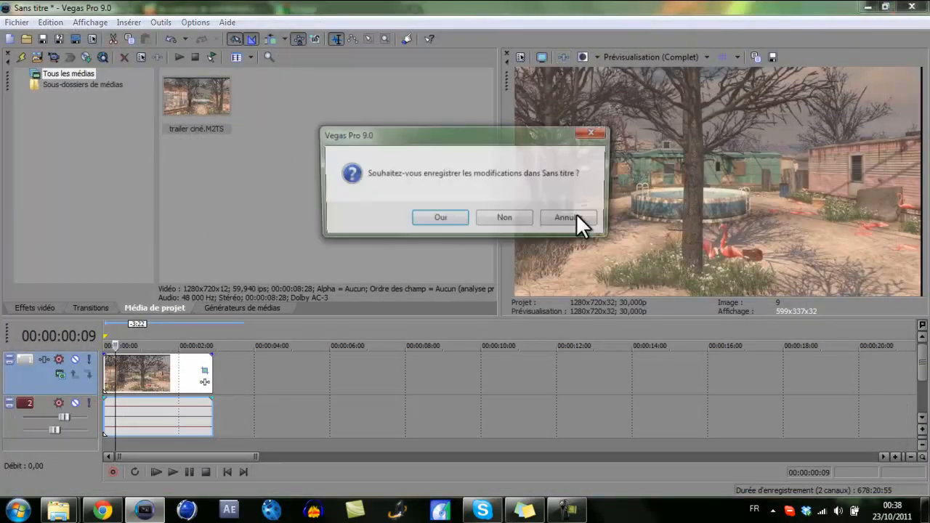
click(510, 218)
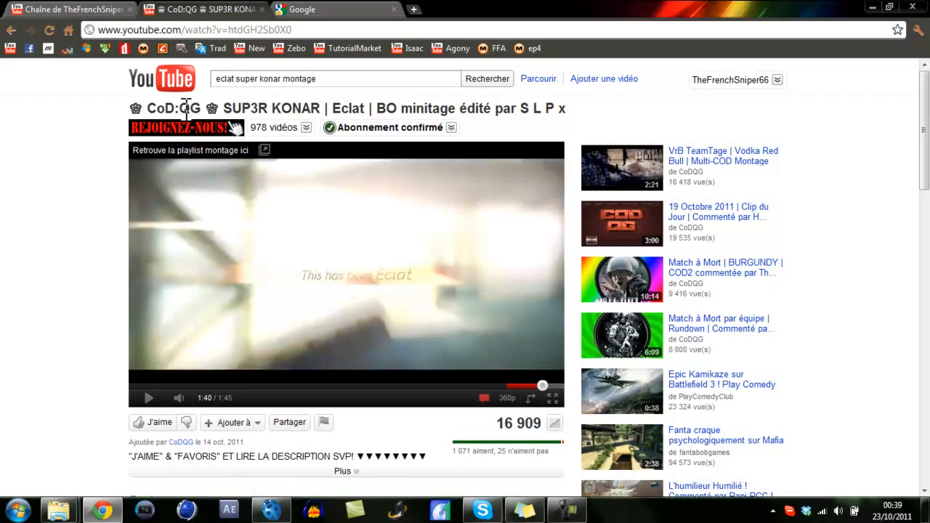
click(76, 10)
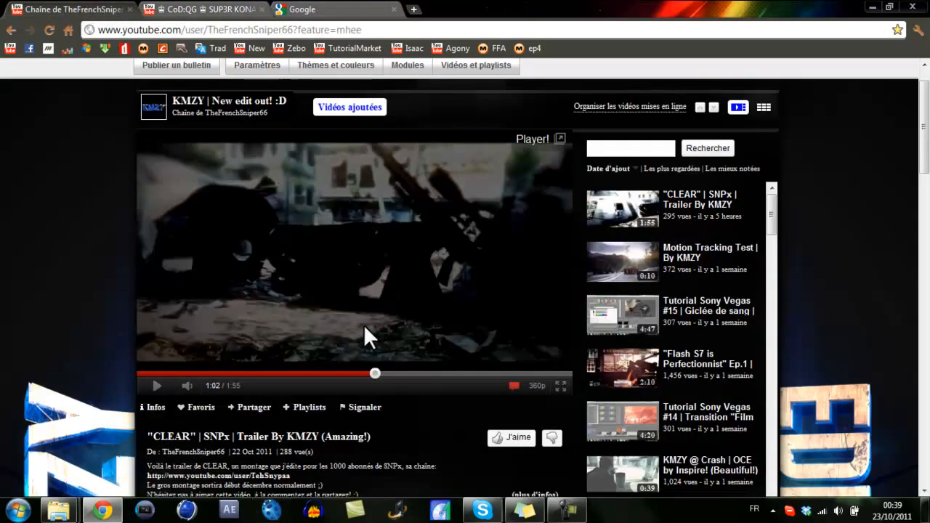
scroll(363, 324, down, 8)
scroll(340, 328, down, 4)
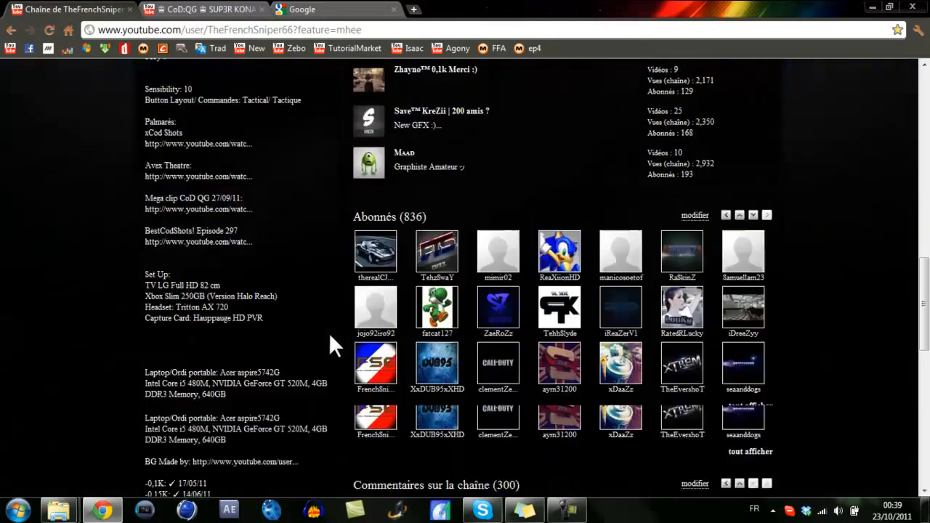
scroll(329, 332, up, 14)
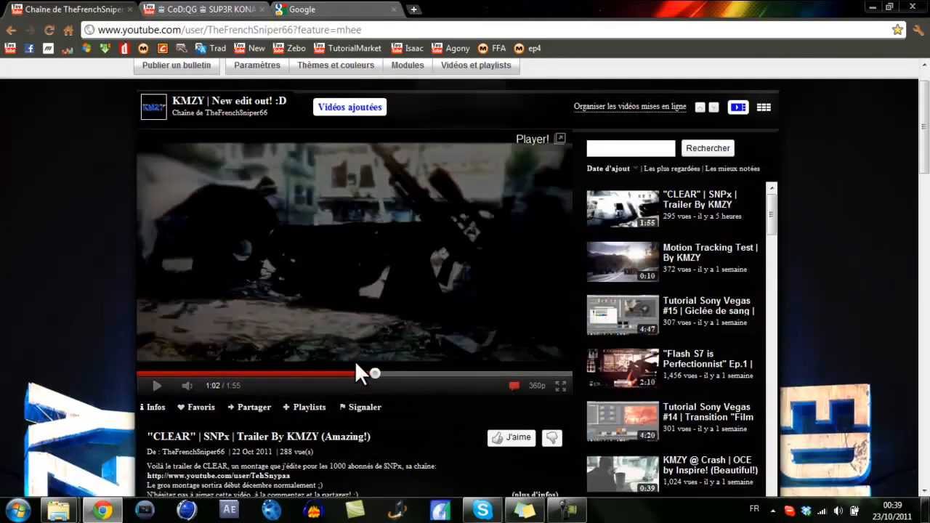
Switch to boujou and choose Boujou Trailer Park_000000.png from the desktop's Tuto Motion Tracking folder as the image sequence to import
click(280, 511)
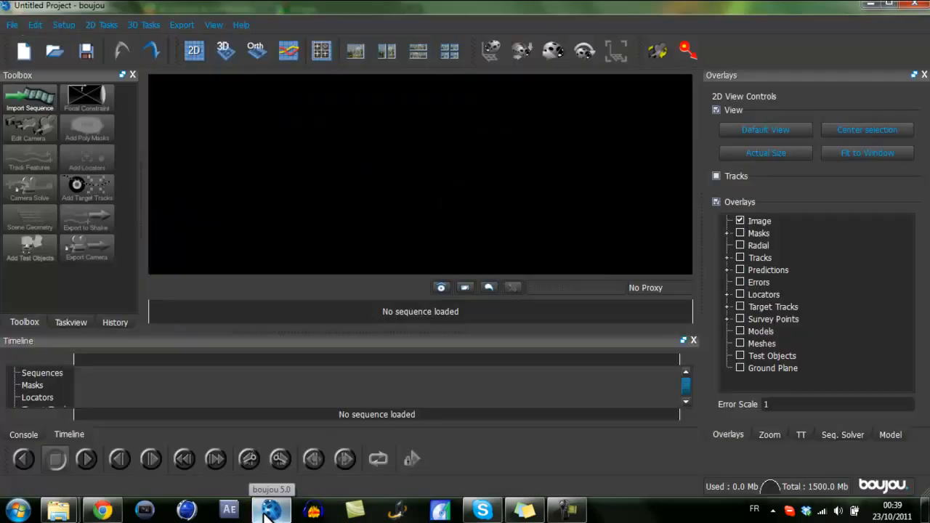
click(38, 102)
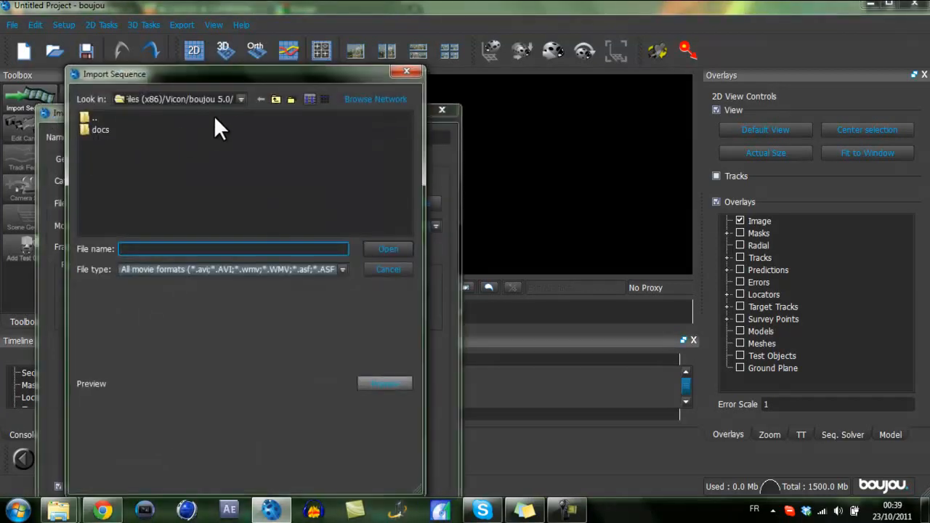
click(241, 99)
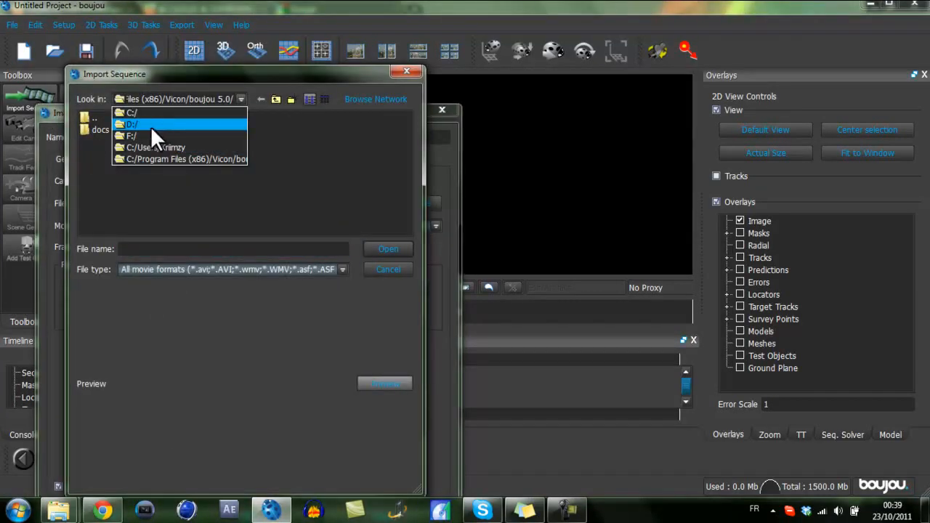
click(151, 149)
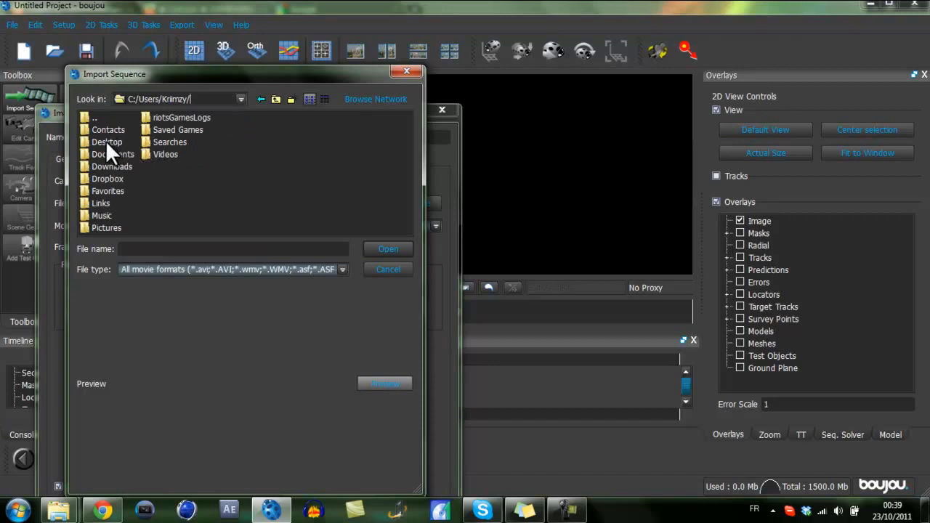
double_click(105, 140)
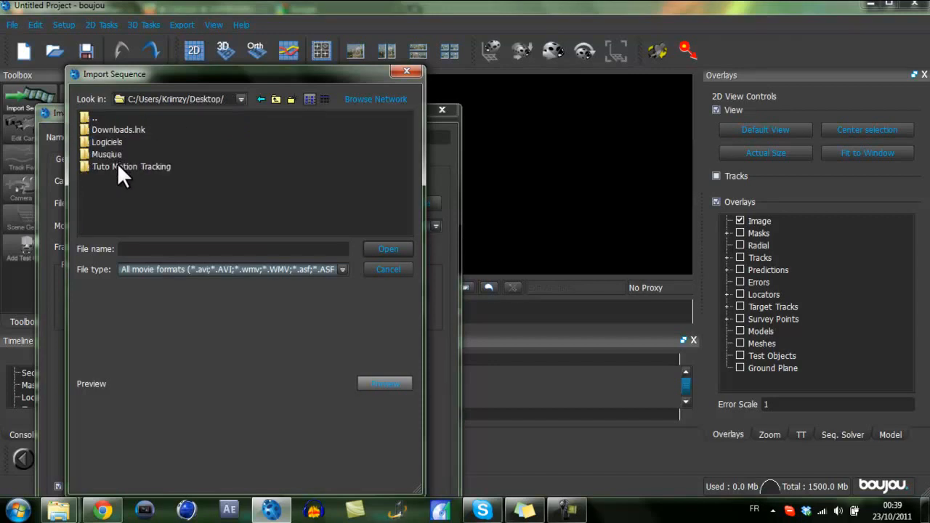
double_click(114, 168)
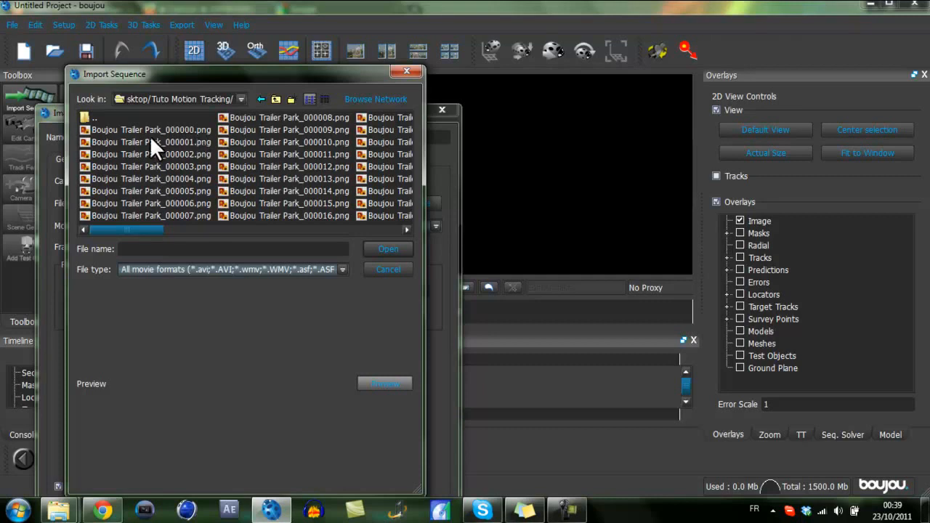
double_click(148, 130)
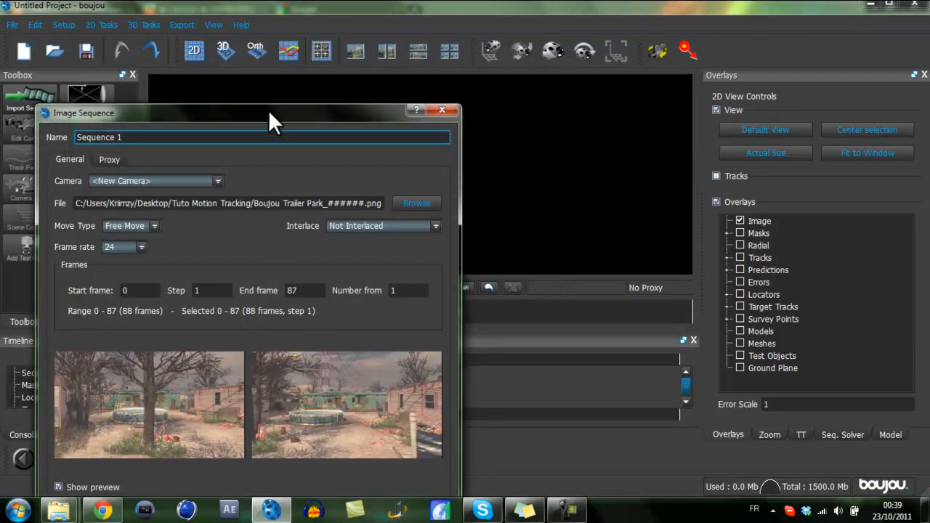
Apply the sequence import without using the alpha channel as a mask, and set the sequence's frame rate to 30
drag(268, 110, 252, 59)
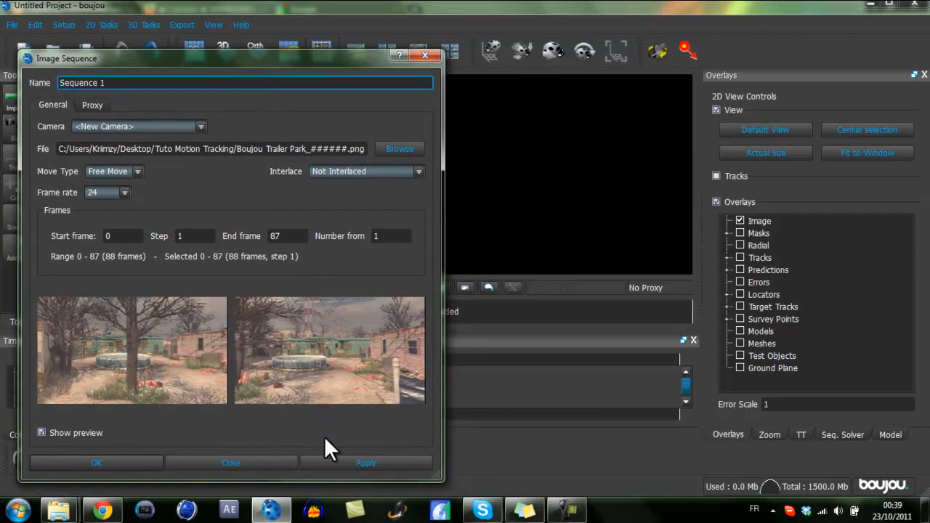
click(331, 463)
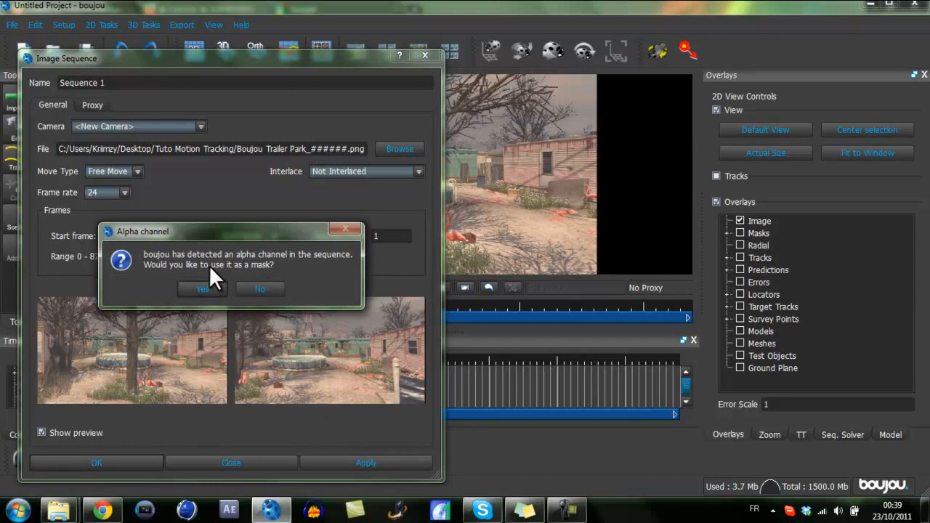
click(260, 289)
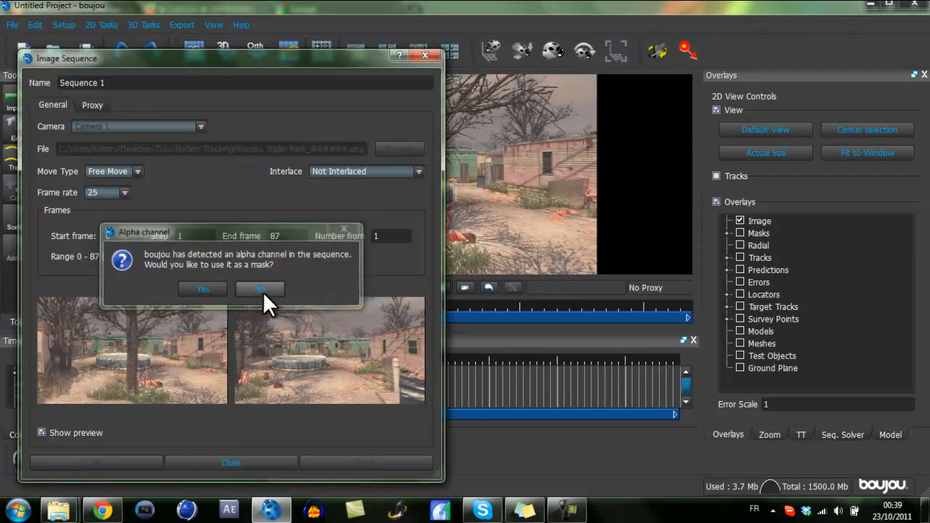
click(125, 192)
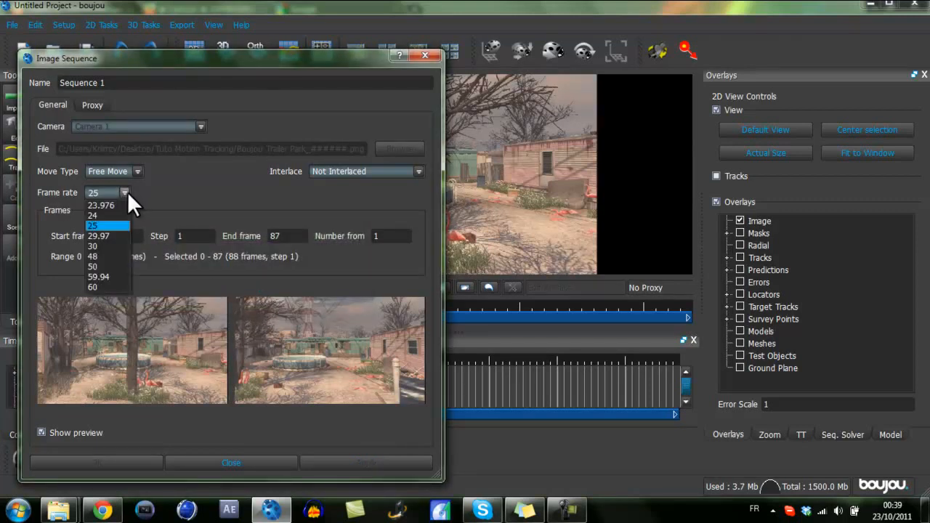
click(105, 247)
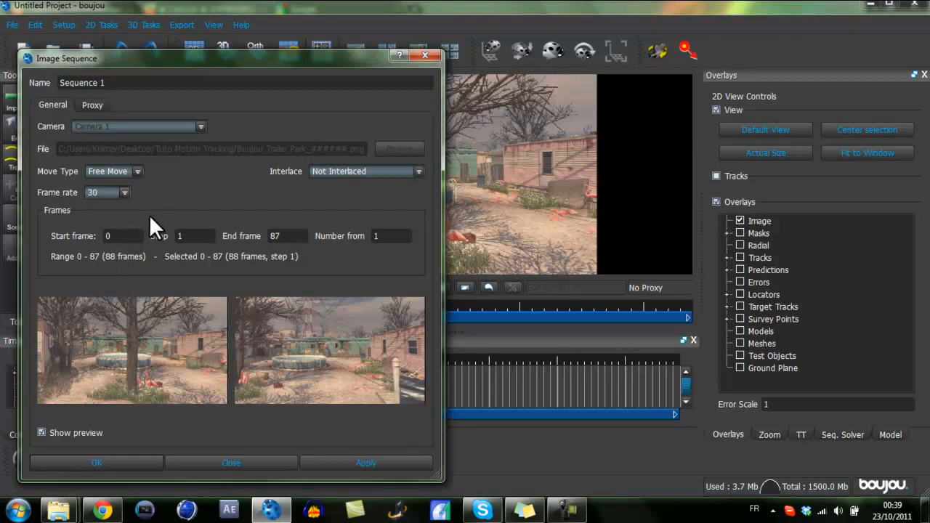
click(327, 459)
click(236, 463)
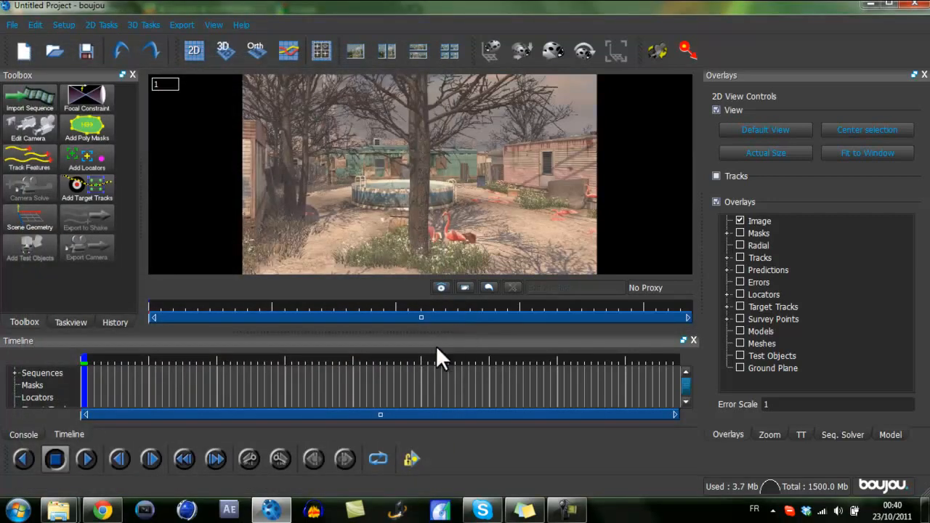
Preview the imported footage along the timeline and run feature tracking on all frames of Sequence 1
drag(94, 357, 379, 352)
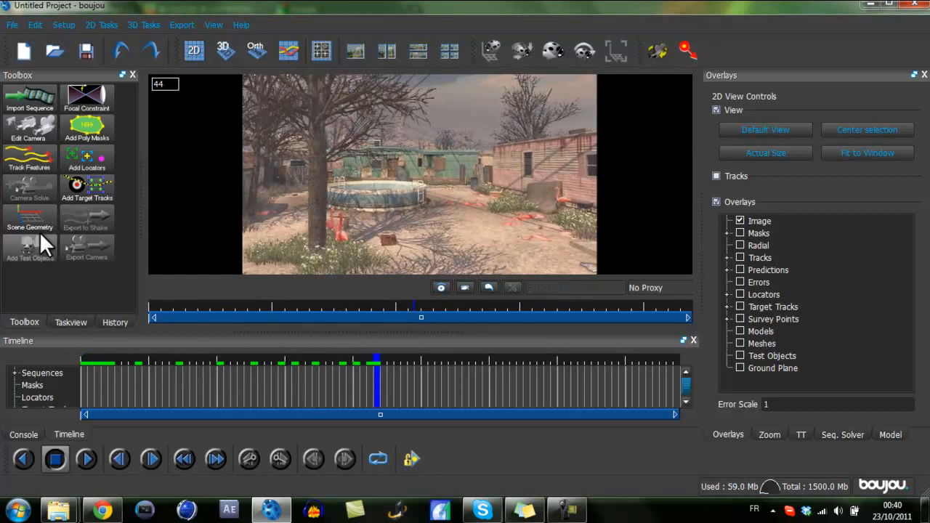
click(29, 156)
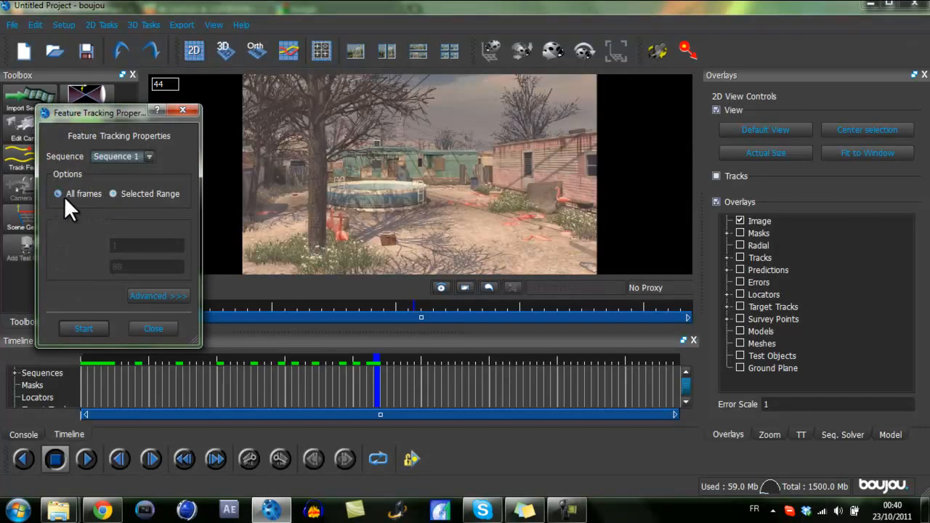
click(85, 324)
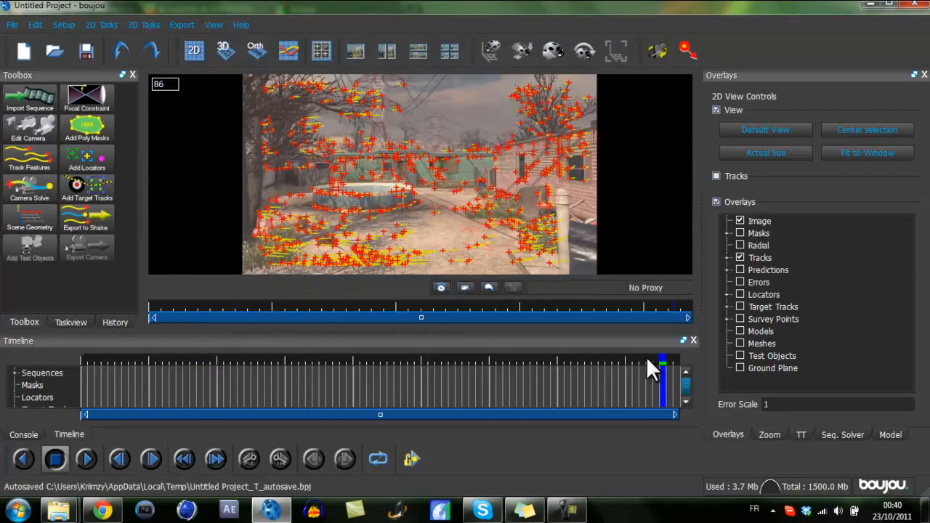
Inspect the feature tracks along the timeline and run a camera solve on all frames of Sequence 1 with camera path smoothness optimized
drag(632, 363, 351, 361)
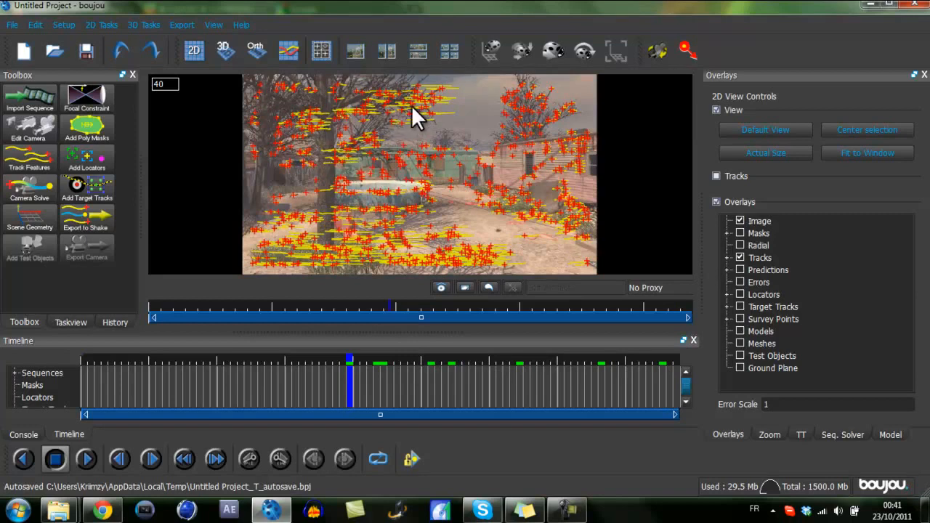
drag(351, 363, 403, 356)
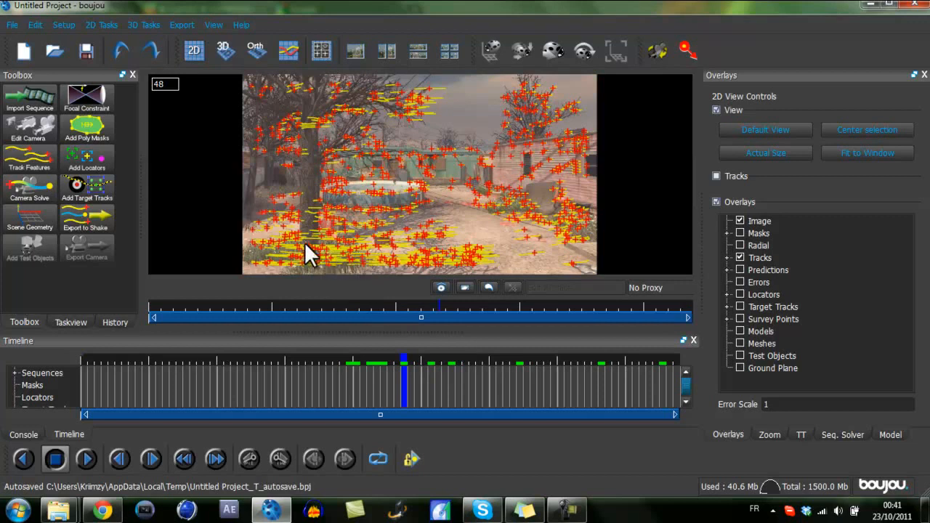
click(41, 188)
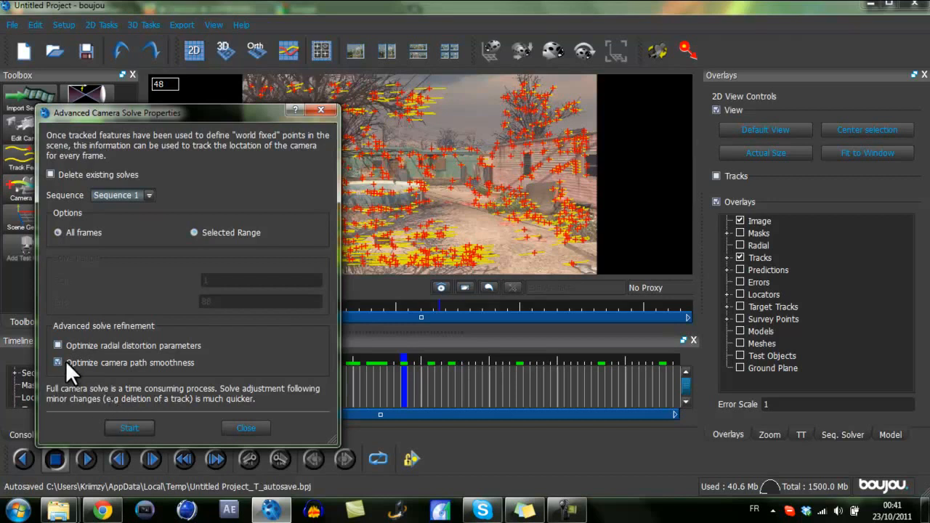
click(127, 428)
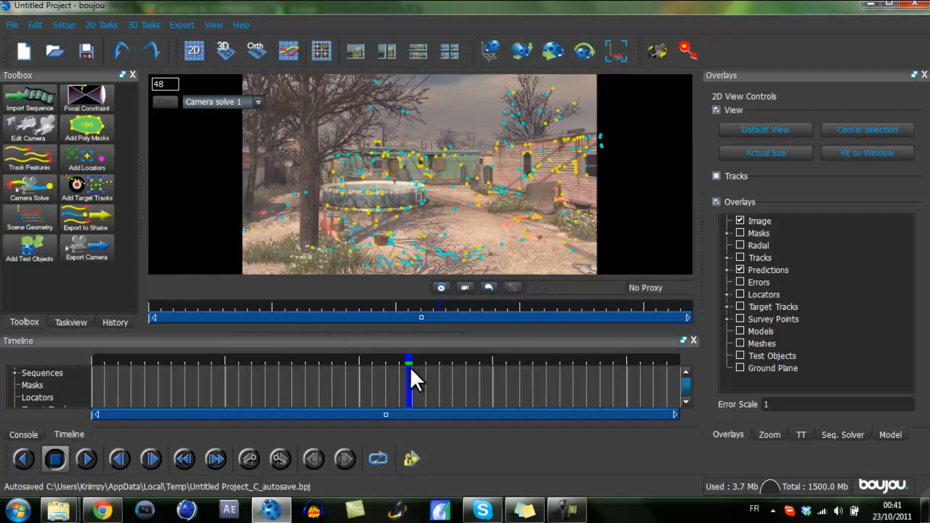
At frame 54, add an Origin coordinate frame hint to the scene geometry and connect it to a ground track in the middle of the dirt path
drag(409, 366, 450, 356)
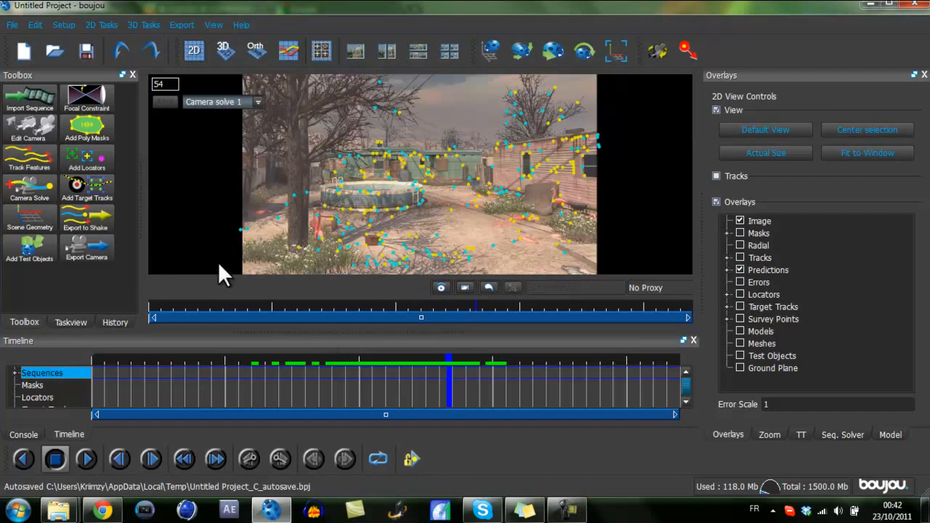
click(46, 223)
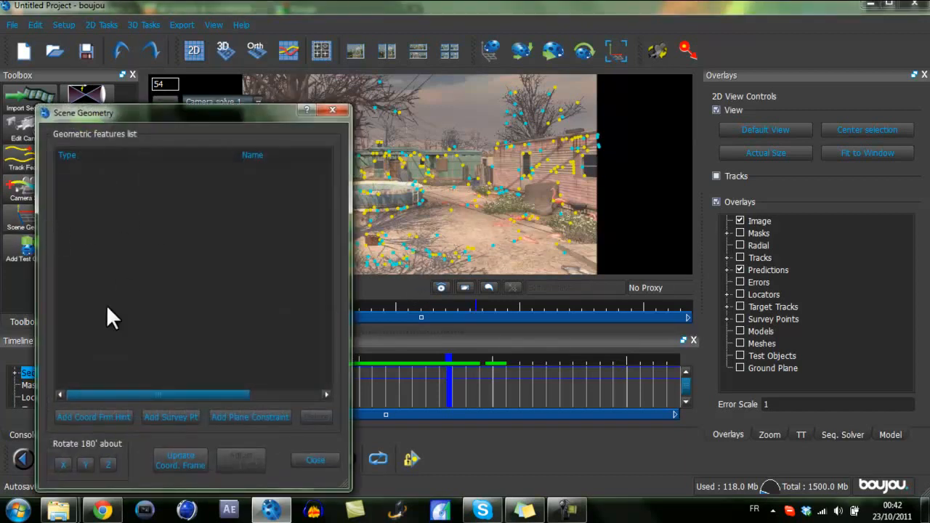
click(88, 416)
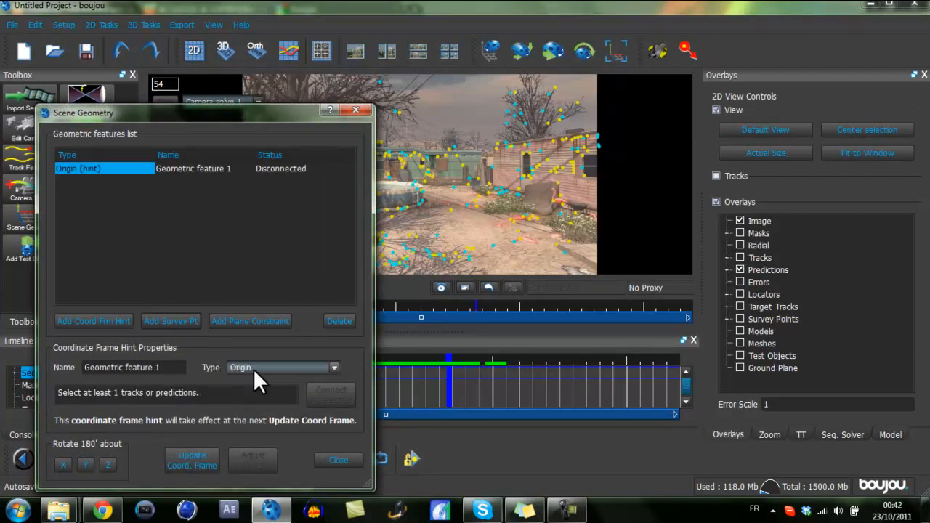
drag(226, 117, 142, 102)
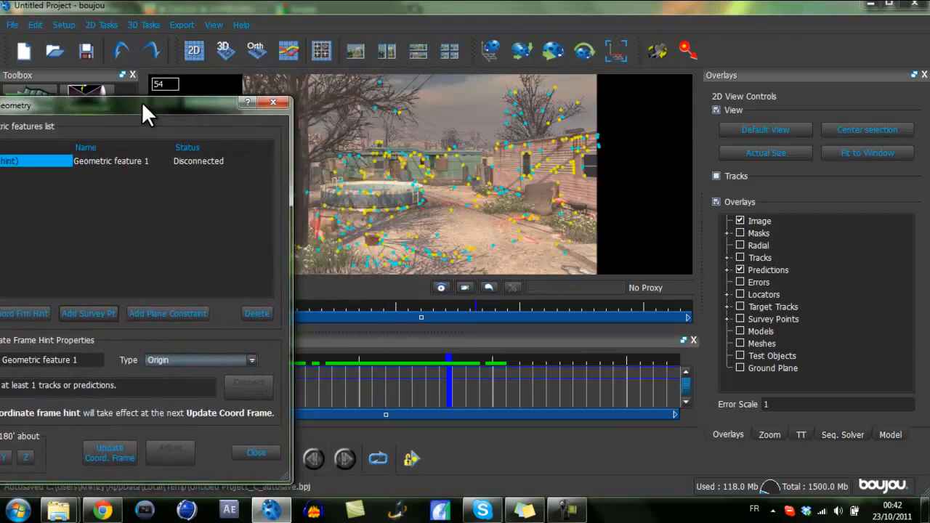
click(419, 239)
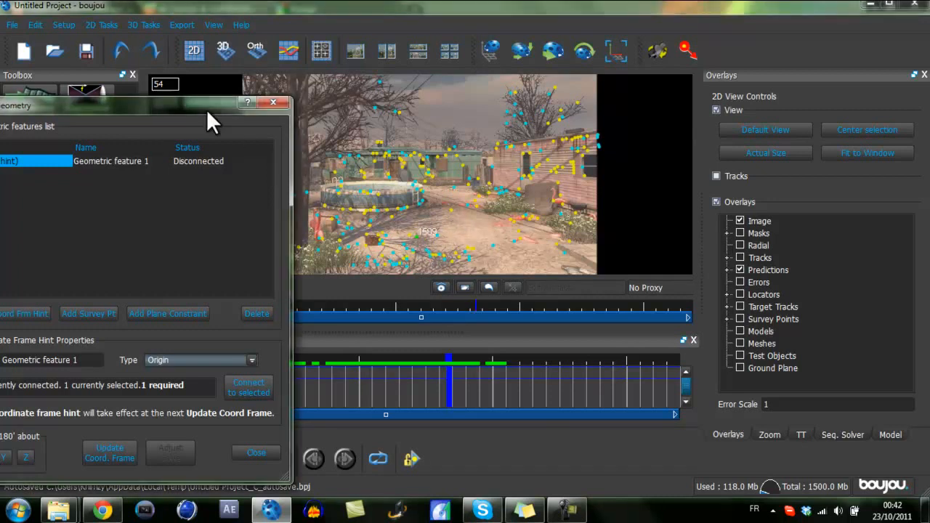
drag(206, 109, 234, 79)
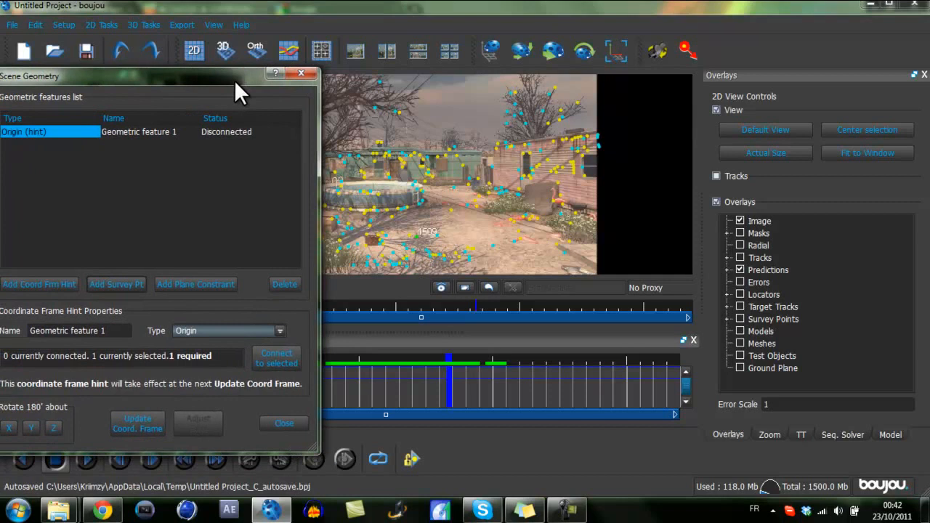
click(281, 358)
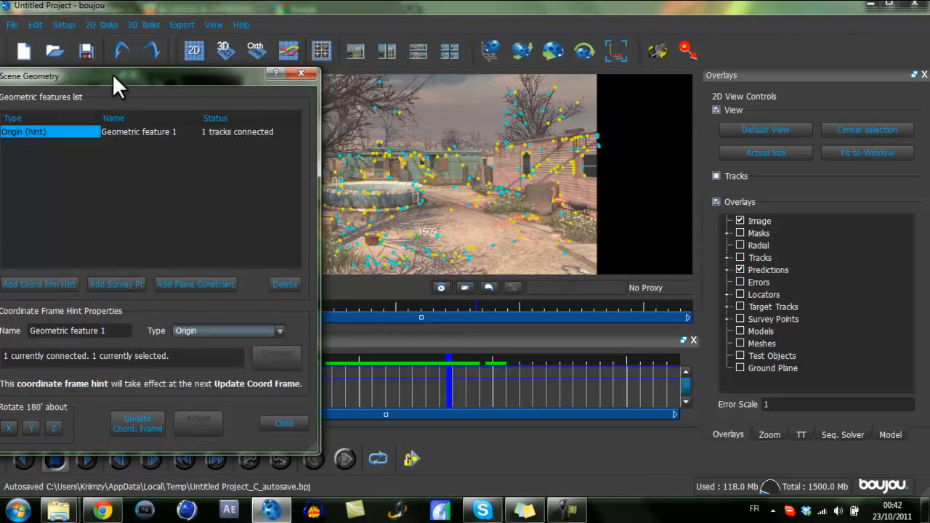
Add an x-axis coordinate frame hint and connect it to two ground tracks, one near the tree and one on the far side of the path
drag(119, 77, 157, 84)
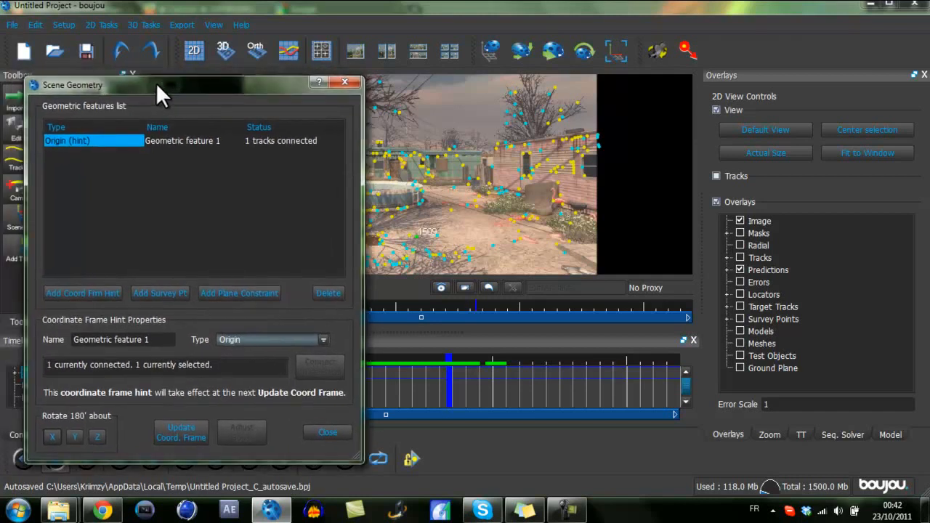
click(87, 293)
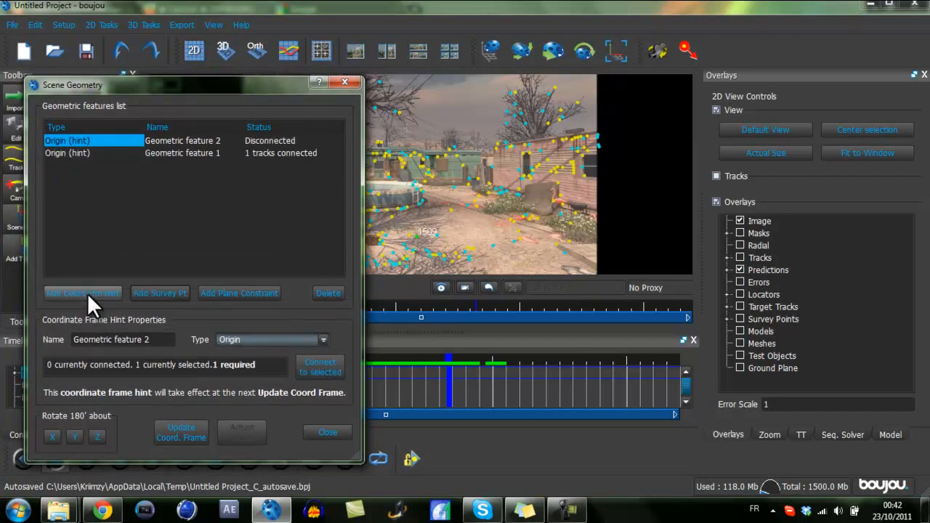
click(270, 336)
click(254, 360)
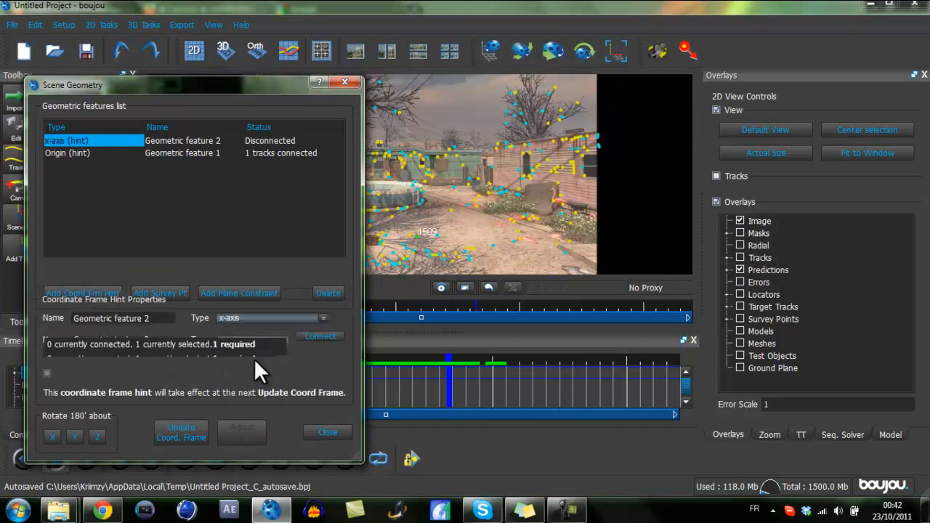
drag(249, 86, 138, 78)
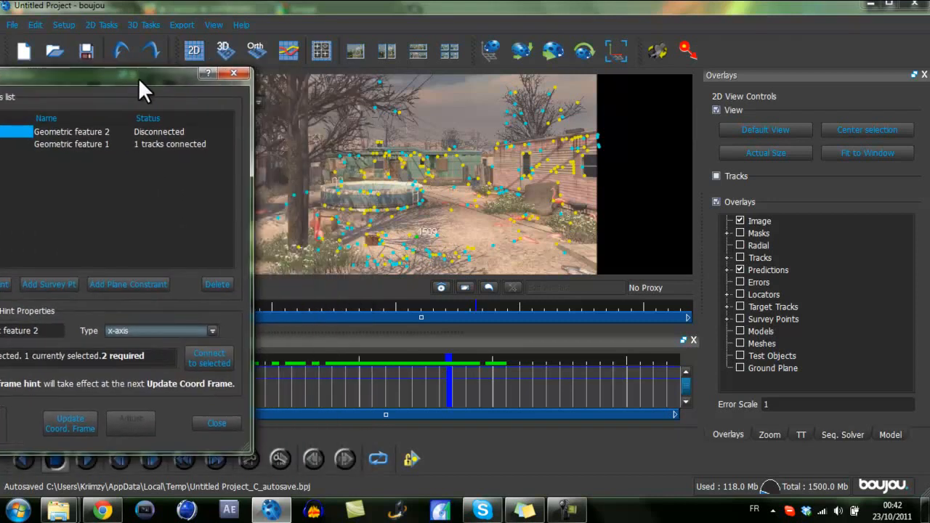
click(325, 240)
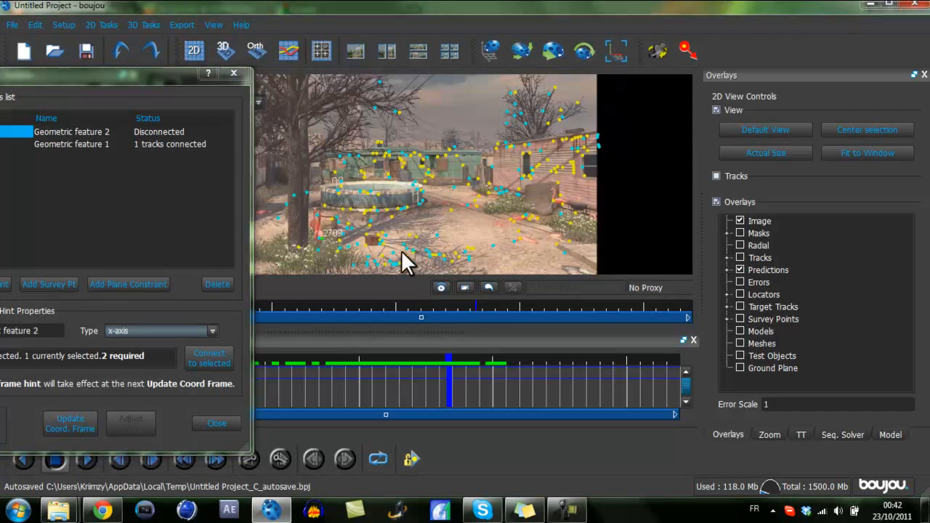
ctrl+click(510, 227)
click(210, 359)
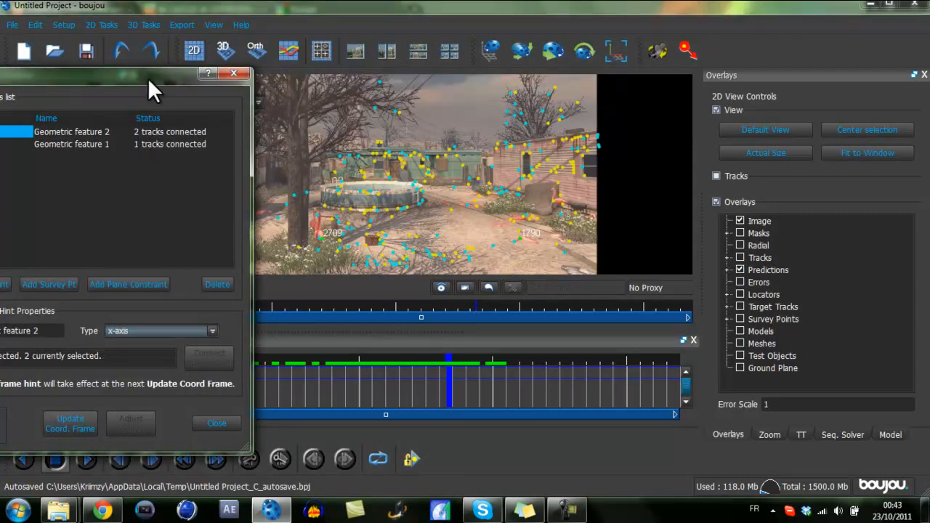
Add a z-axis hint connected to a foreground ground track and a track on the rear building, and update the coordinate frame
drag(147, 78, 249, 87)
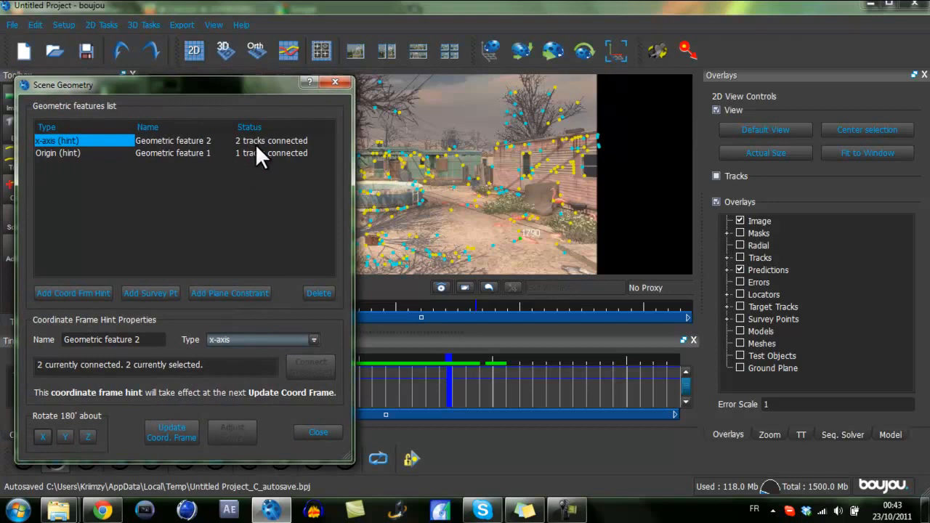
click(79, 291)
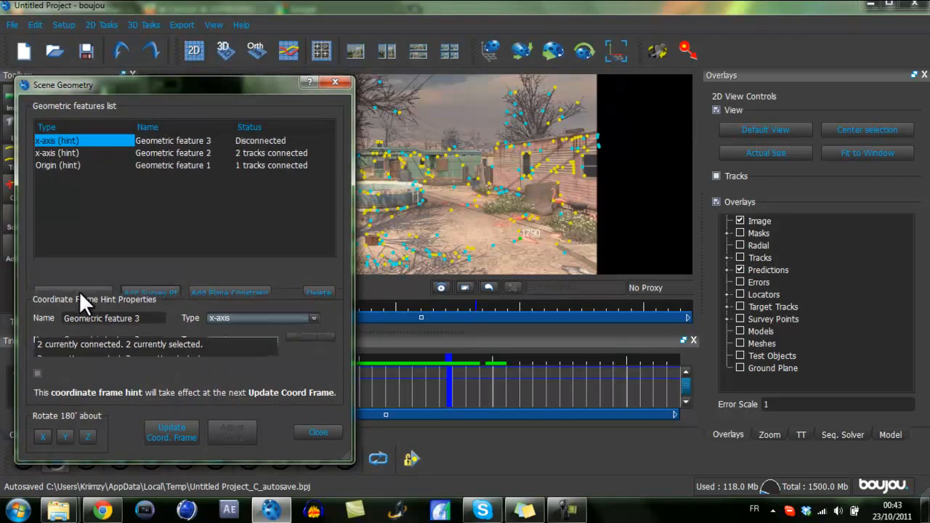
click(226, 340)
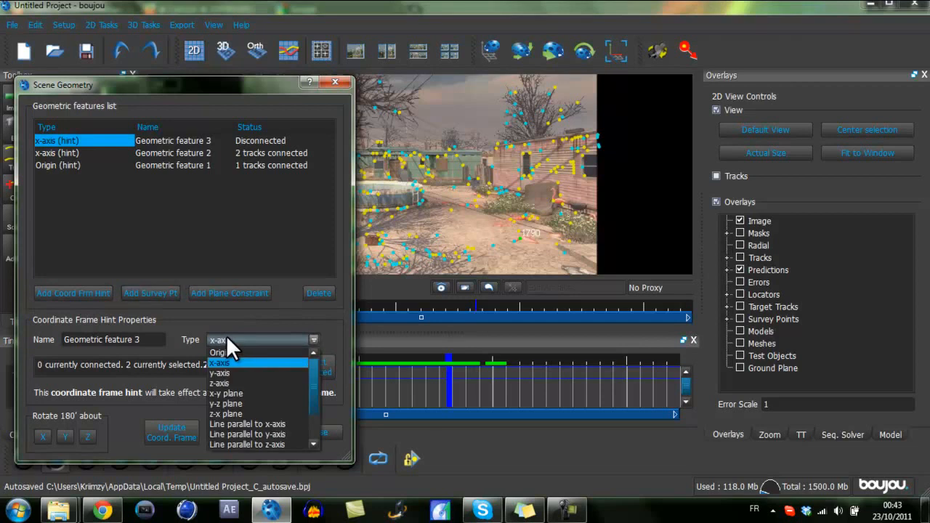
click(221, 381)
drag(197, 82, 95, 89)
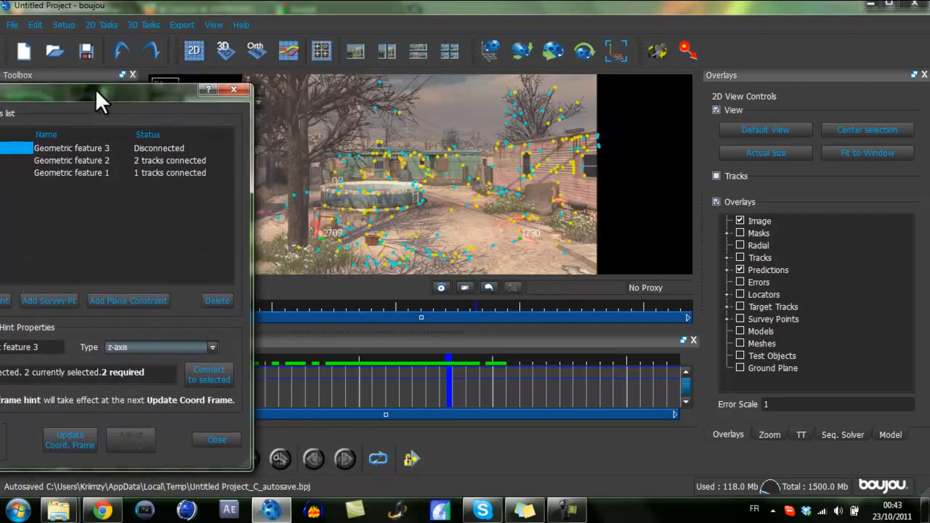
click(445, 260)
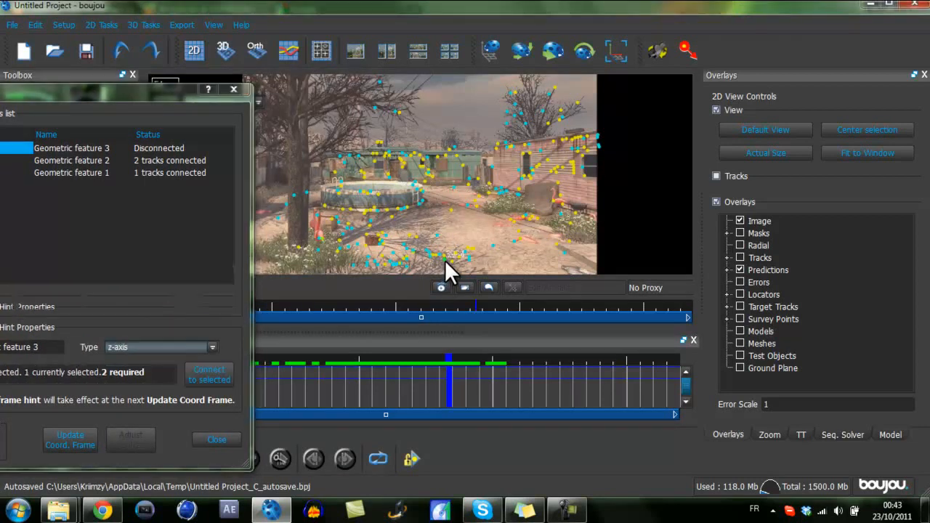
ctrl+click(446, 156)
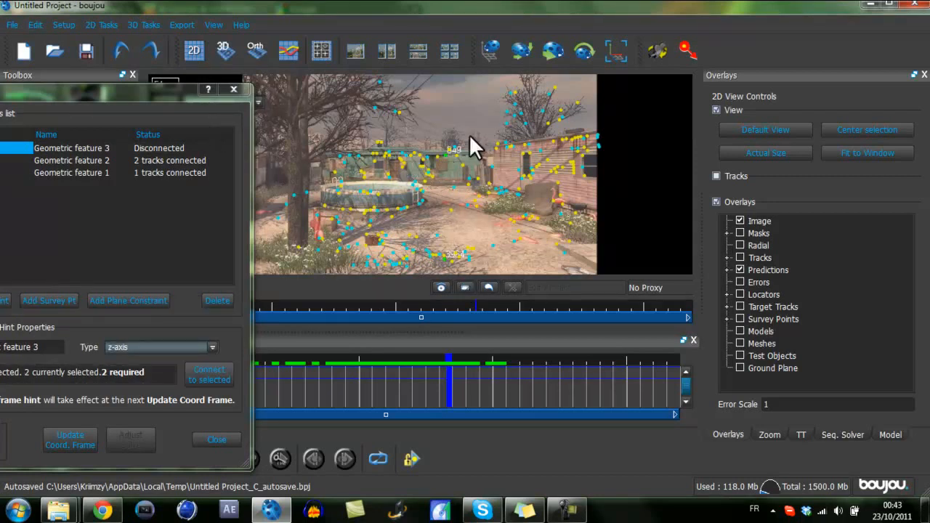
click(223, 378)
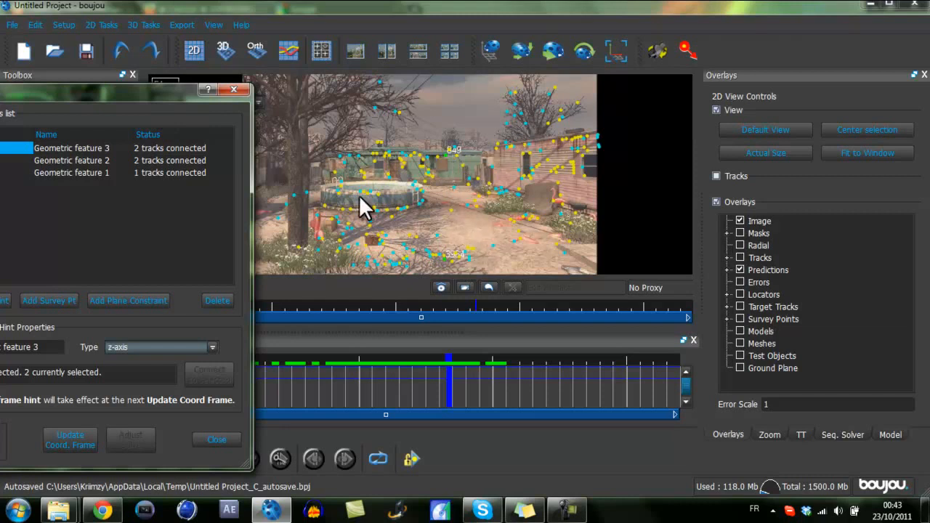
click(77, 436)
click(218, 441)
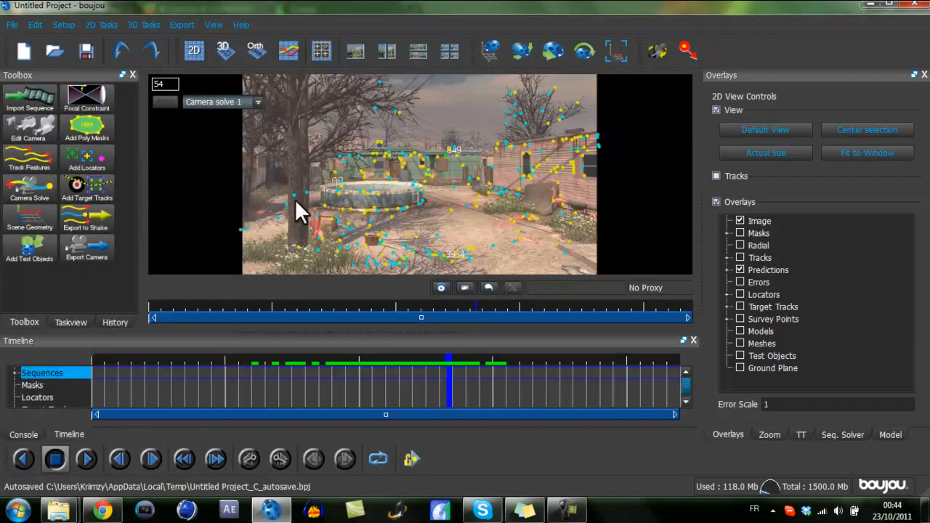
Check the camera solve along the timeline with a temporary solid Ladybird test object without alignment, and delete the object
click(31, 251)
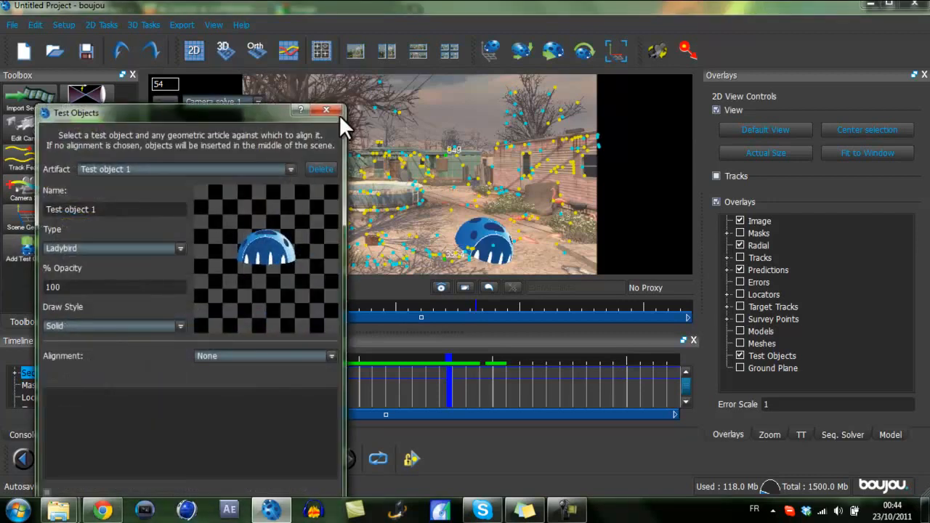
click(332, 112)
drag(451, 382, 526, 375)
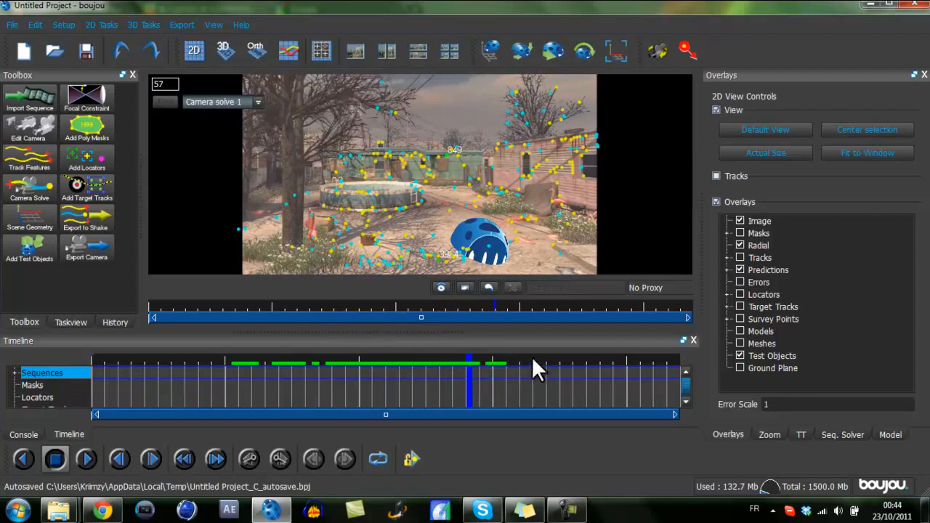
drag(468, 370, 434, 356)
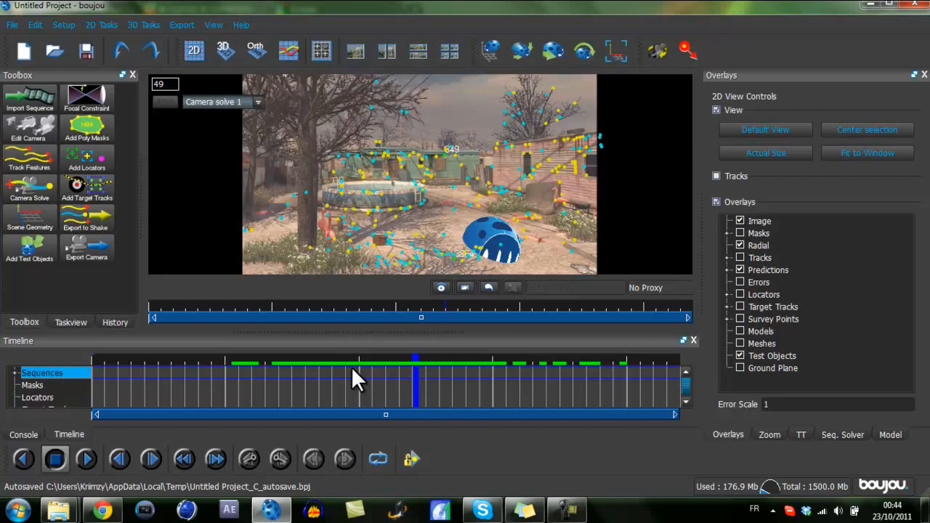
key(Delete)
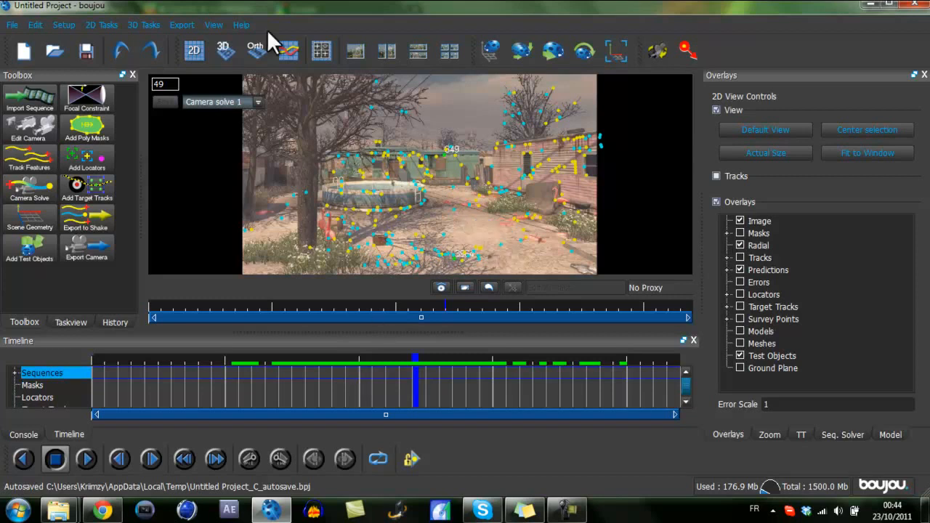
Start exporting the camera solve and choose the desktop's Tuto Motion Tracking folder as the destination
click(181, 24)
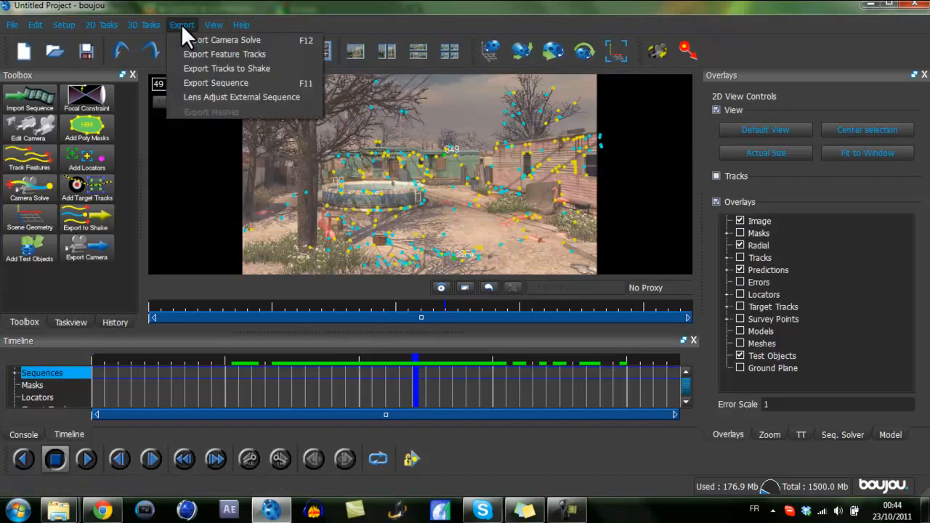
click(194, 37)
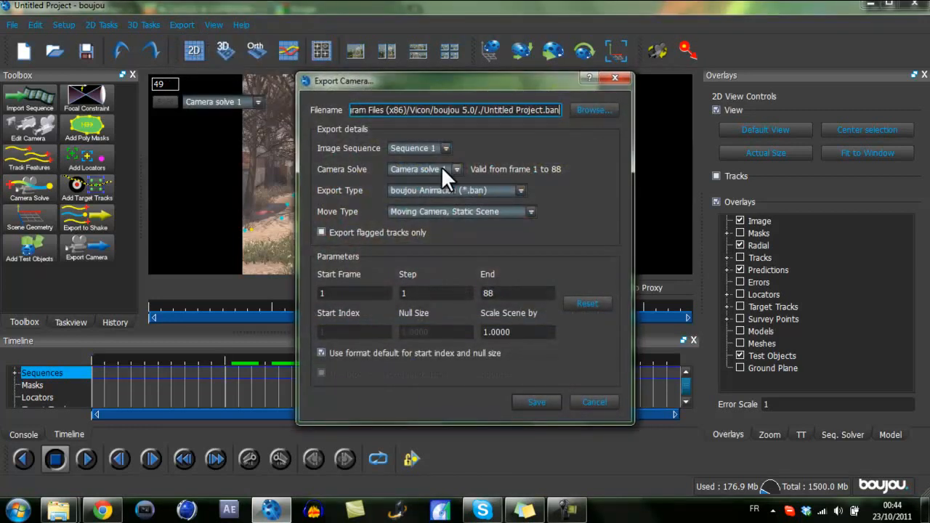
click(606, 109)
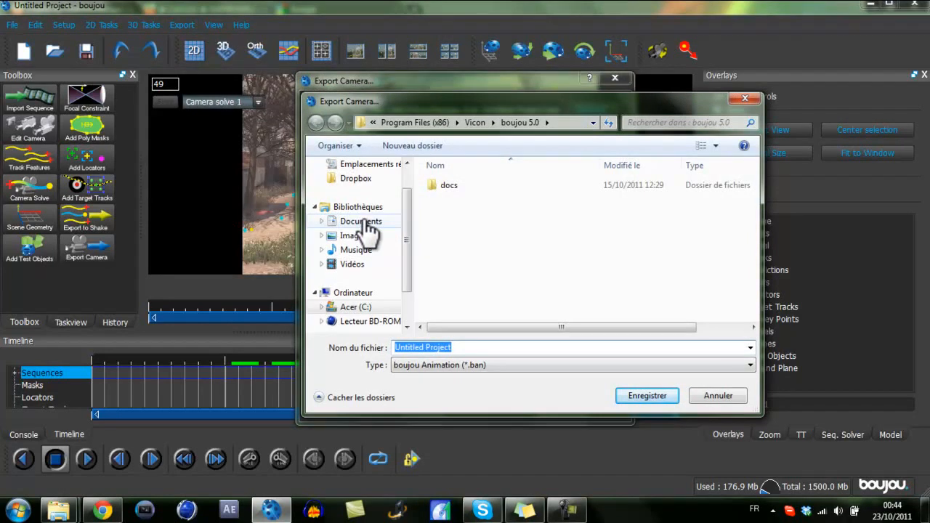
scroll(404, 231, up, 1)
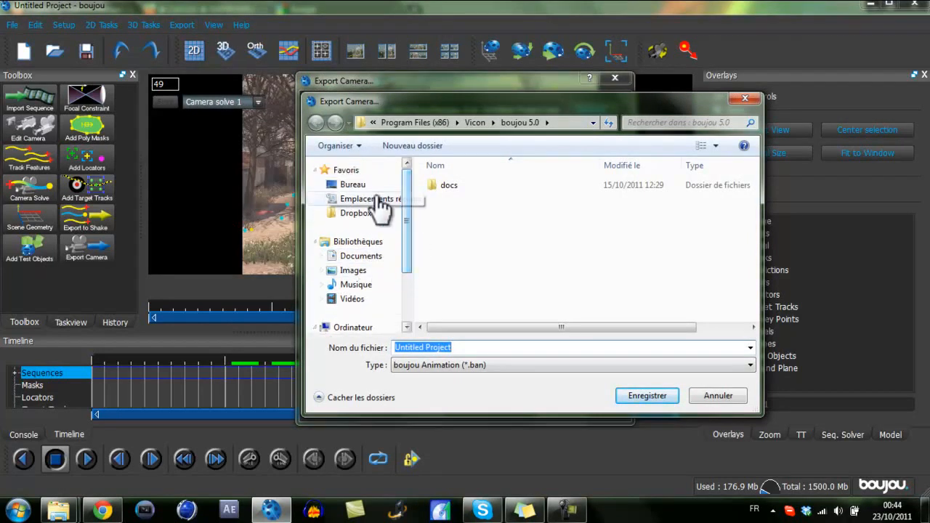
click(357, 186)
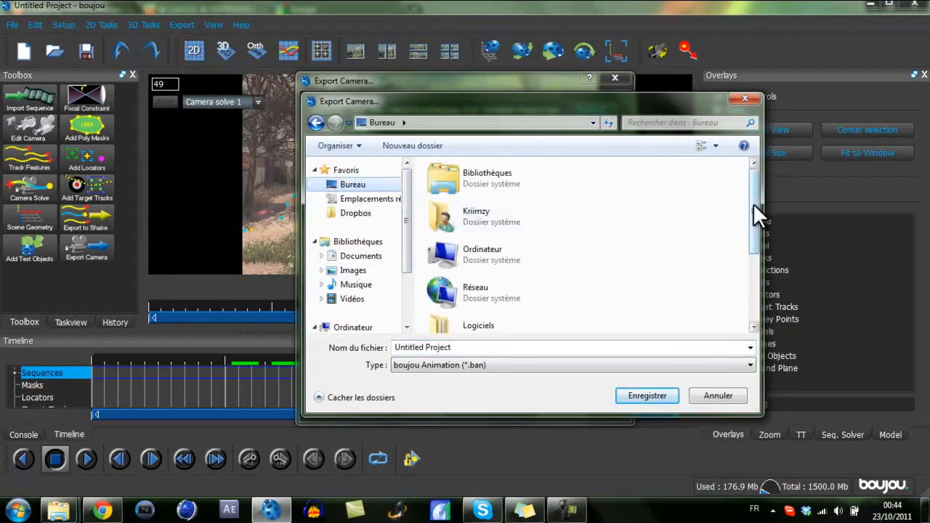
drag(753, 202, 753, 270)
double_click(469, 280)
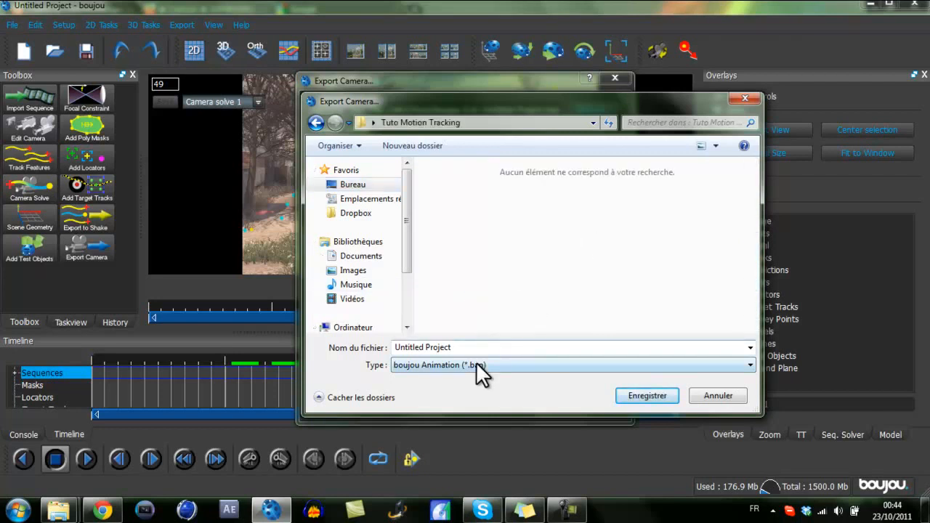
Set the camera export format to Cinema 4D (*.c4d) and name the file Project 1
click(431, 364)
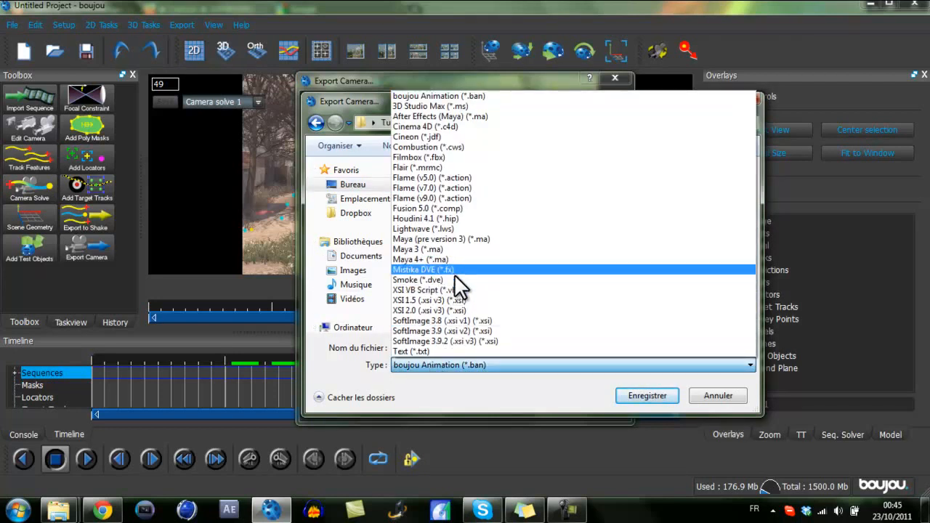
click(438, 126)
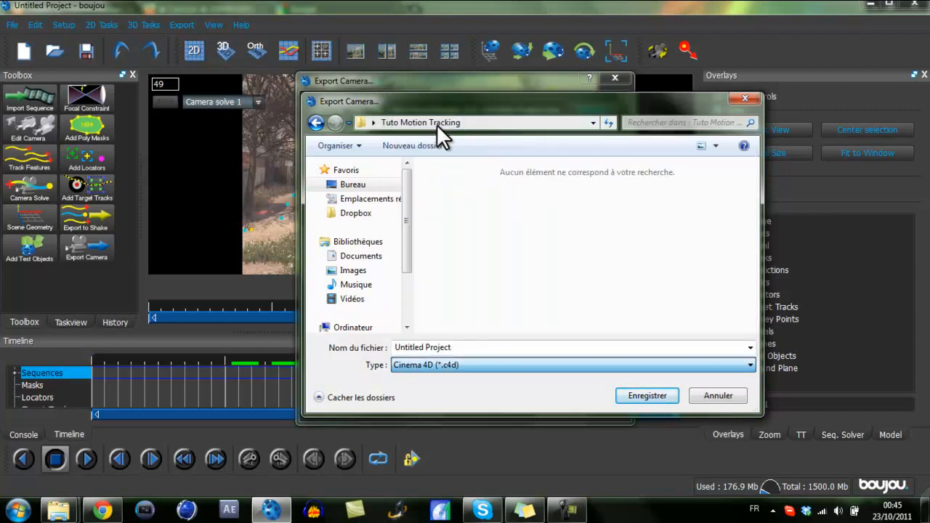
click(454, 347)
click(476, 348)
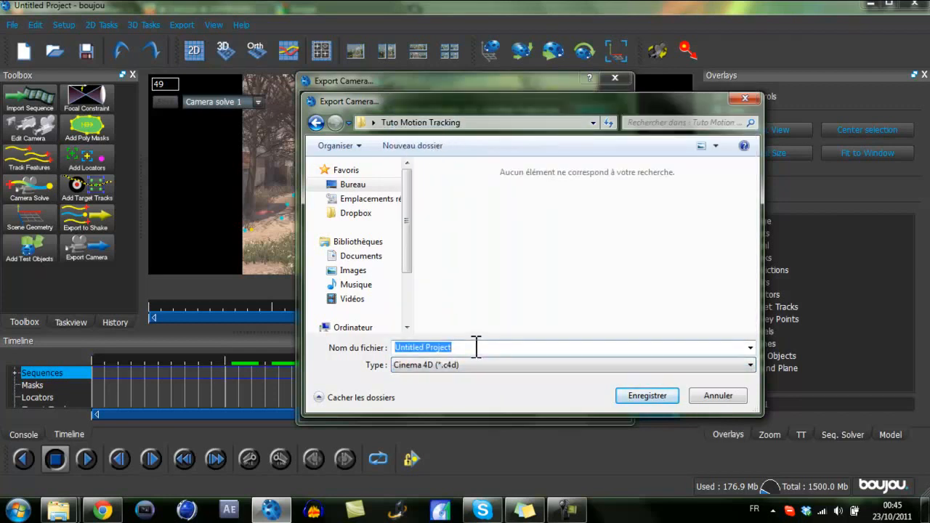
text(Project )
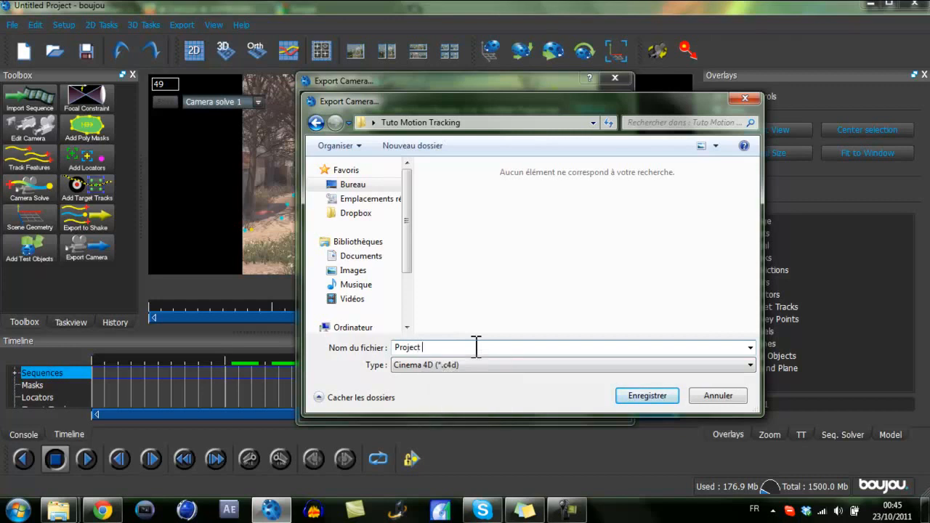
text(1)
key(Return)
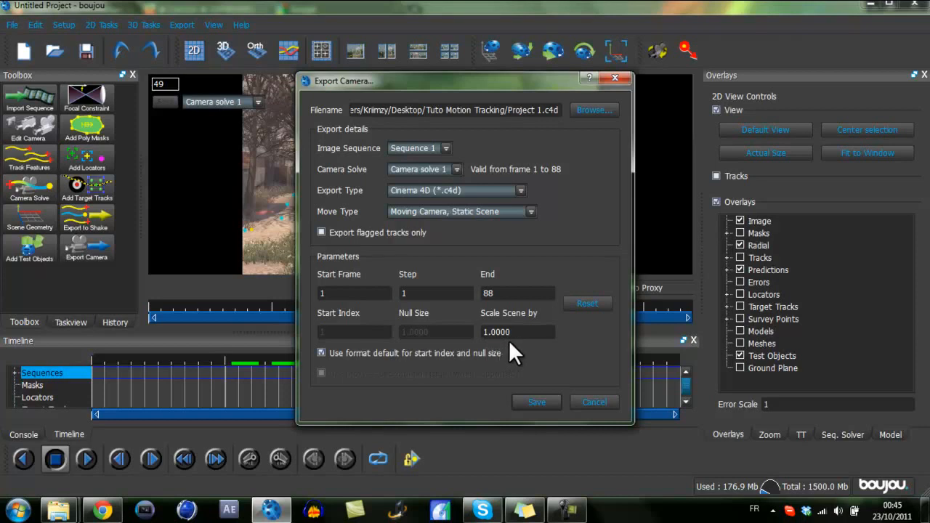
Scale the exported scene by 100, save the camera export, and close boujou
drag(528, 333, 462, 329)
text(100)
click(530, 401)
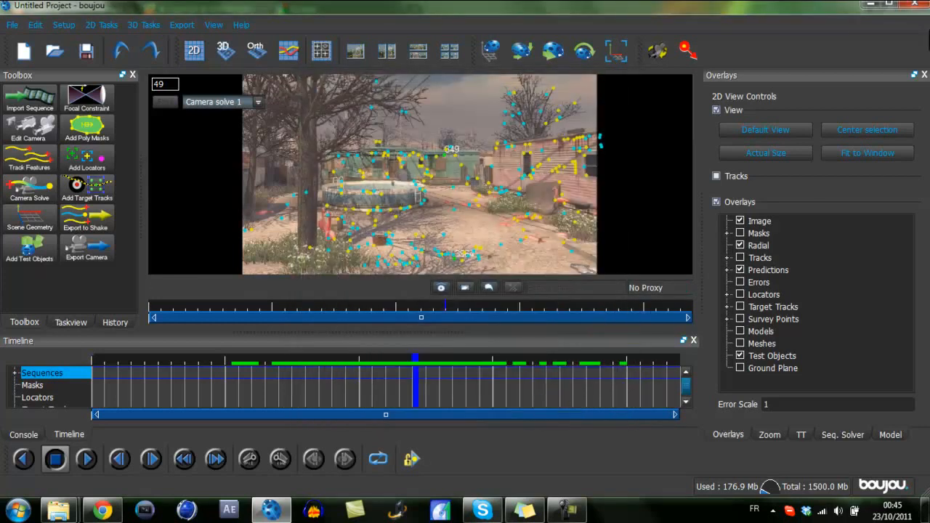
click(910, 4)
click(496, 269)
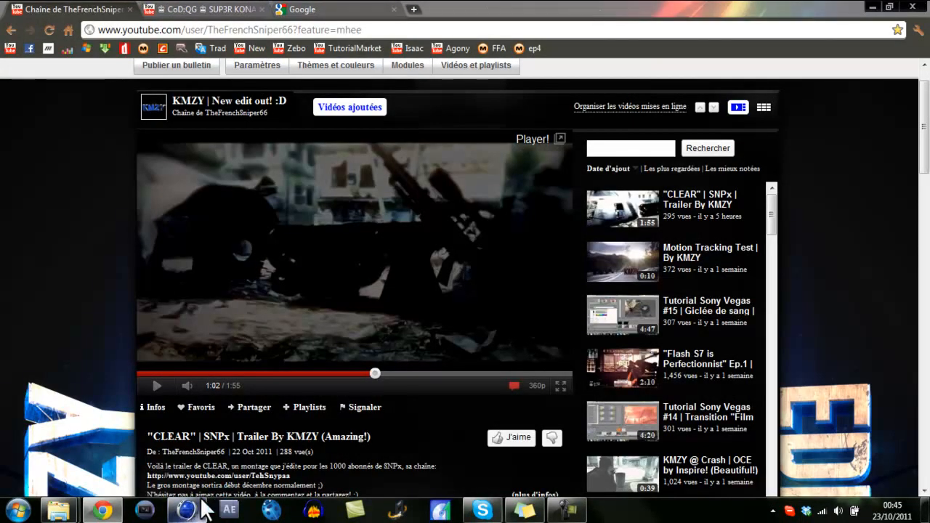
Switch to Cinema 4D and open Project 1 from the desktop's Tuto Motion Tracking folder with the default Lightwave import settings
click(187, 509)
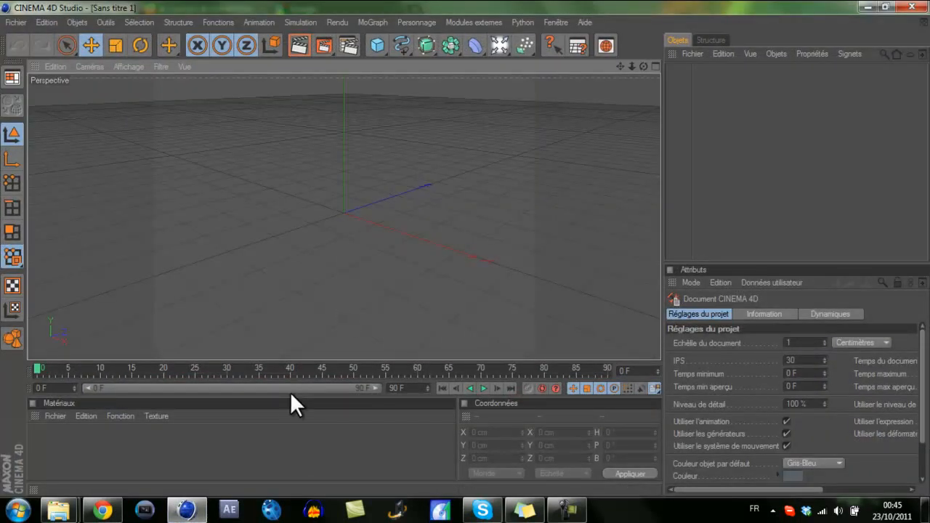
click(16, 22)
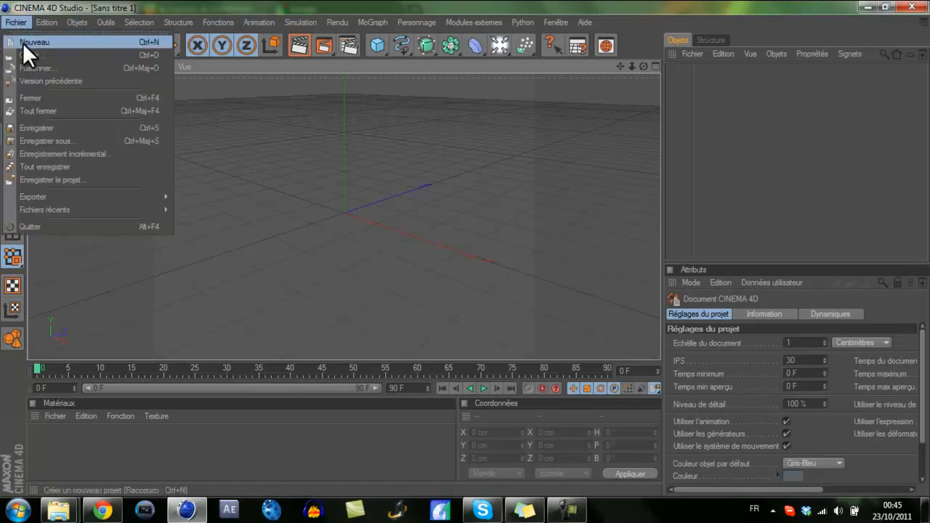
click(25, 53)
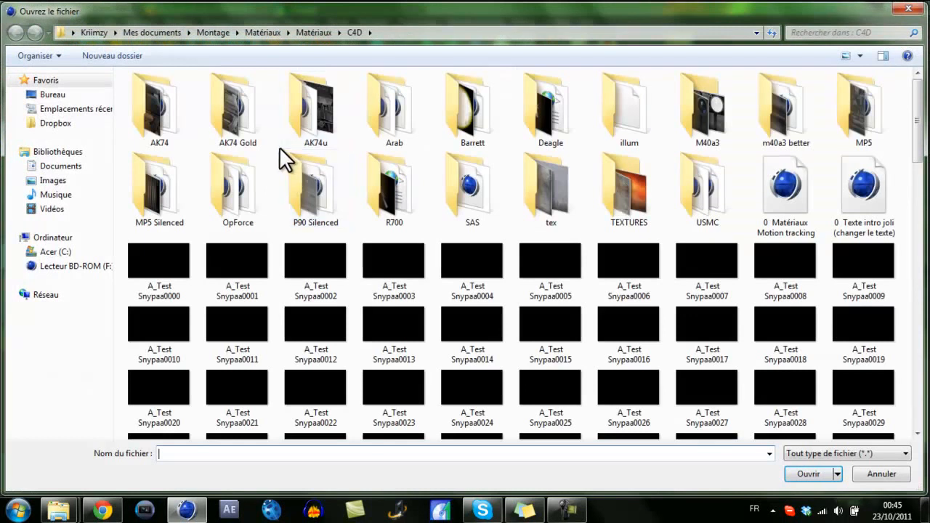
click(51, 95)
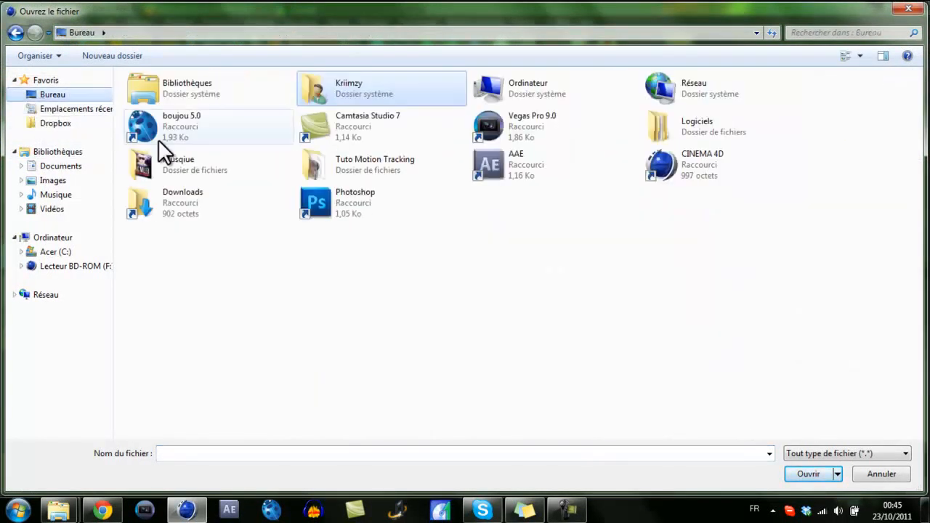
double_click(333, 154)
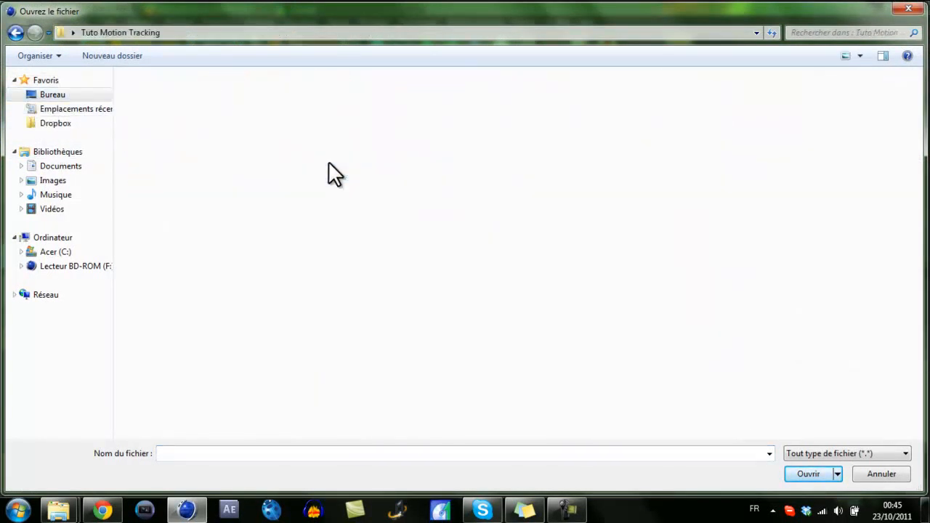
drag(921, 141, 886, 328)
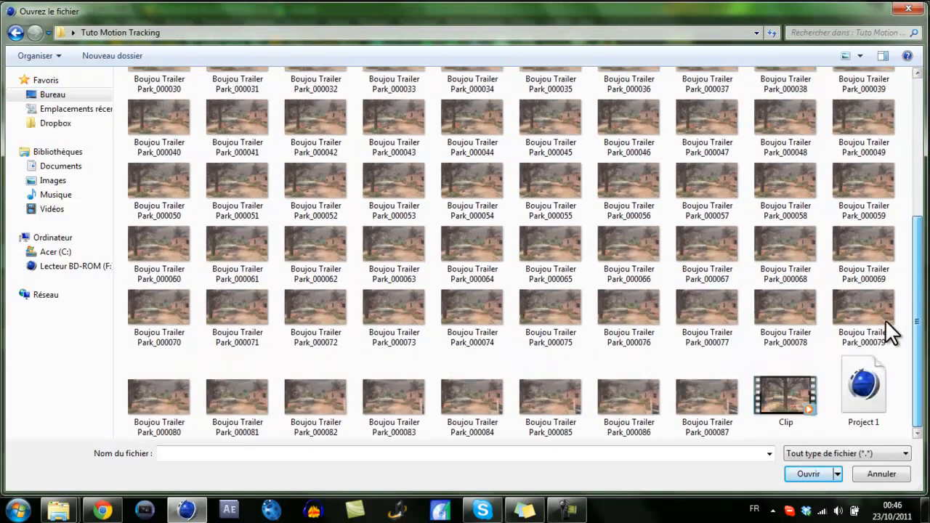
double_click(865, 386)
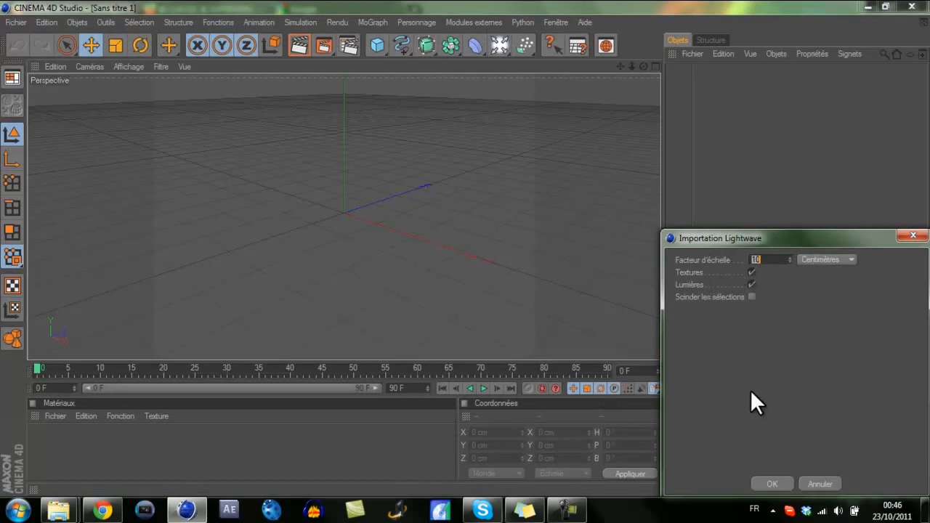
click(777, 482)
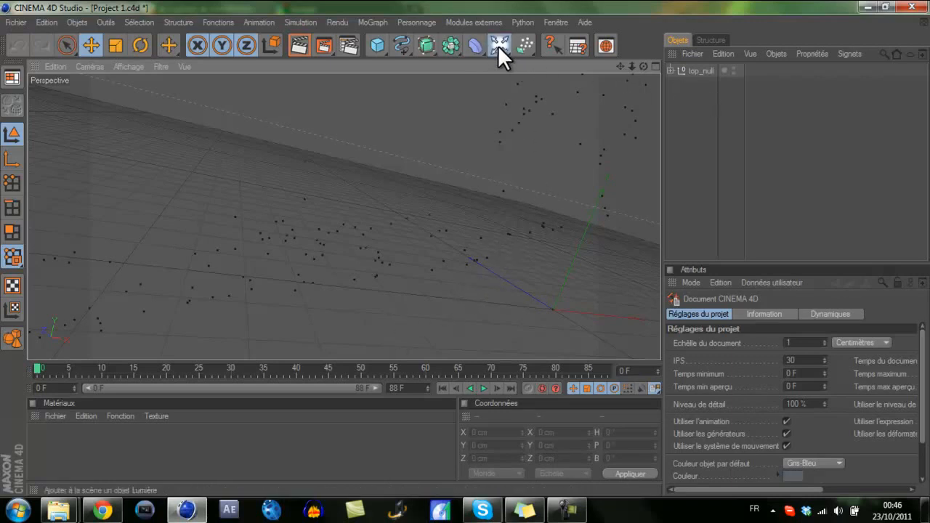
Add a background object (Arrière plan) to the scene and create a new material
drag(498, 45, 650, 165)
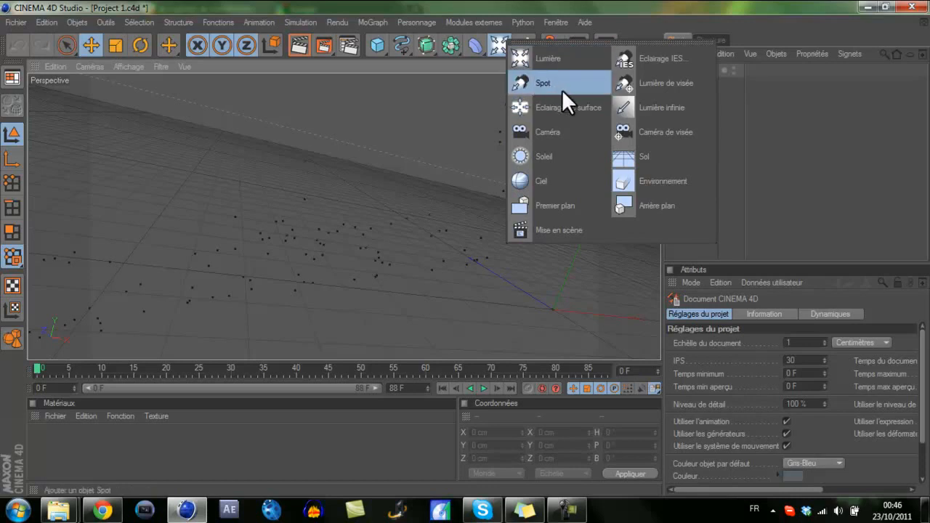
click(653, 204)
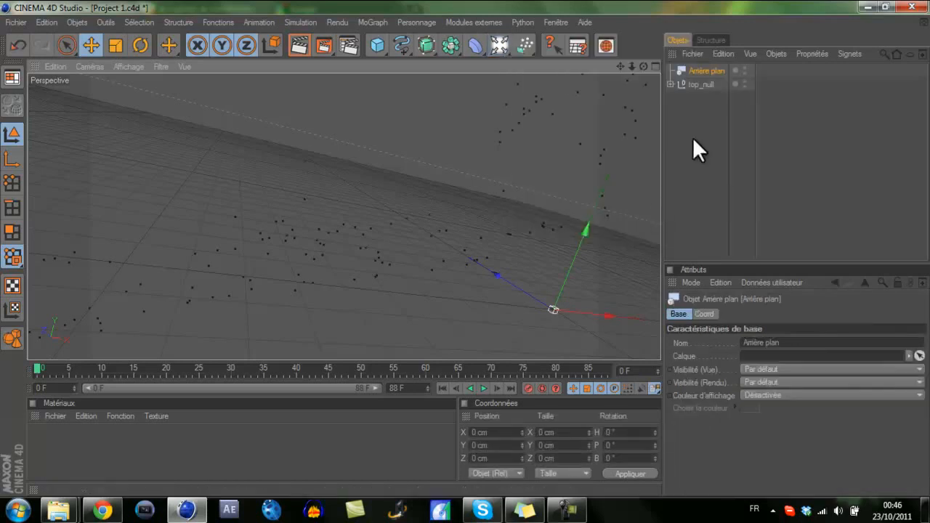
click(66, 431)
click(57, 415)
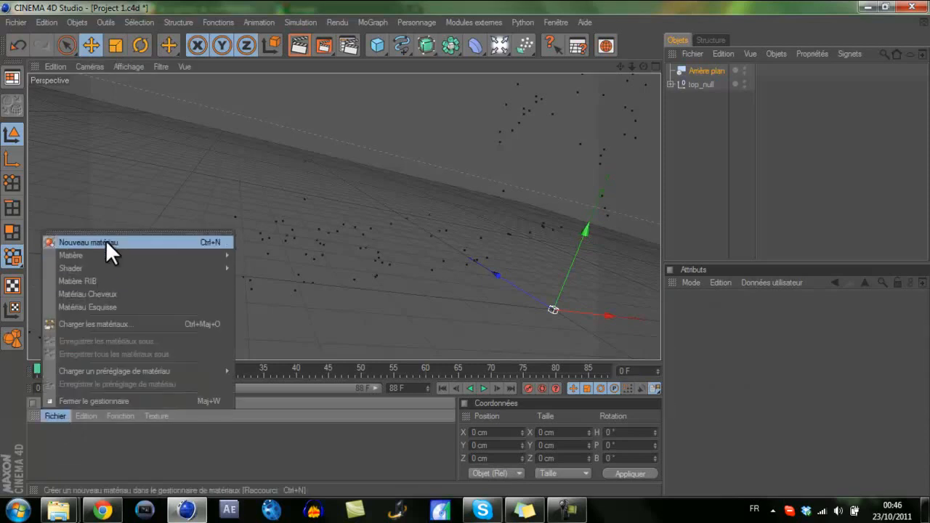
click(105, 242)
Load Clip.mp4 as the new material's colour texture and apply the material to the background object
double_click(45, 438)
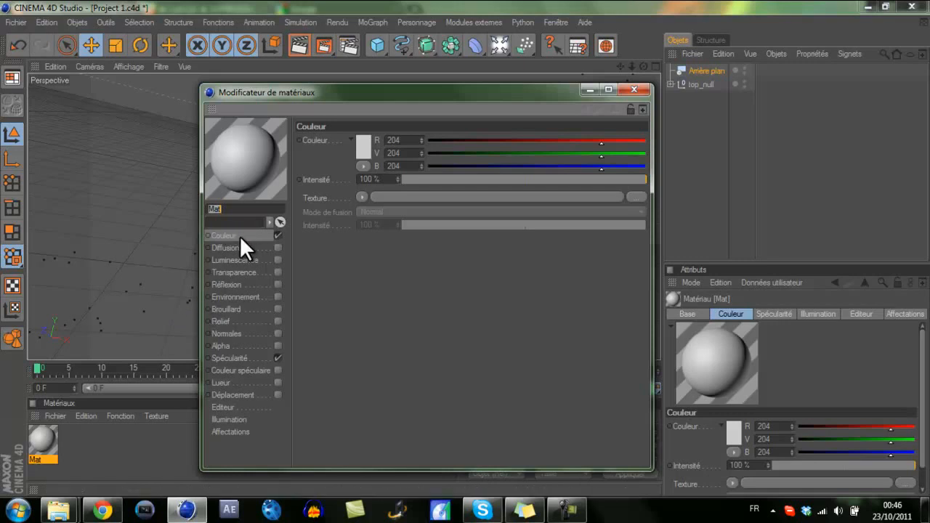
click(362, 198)
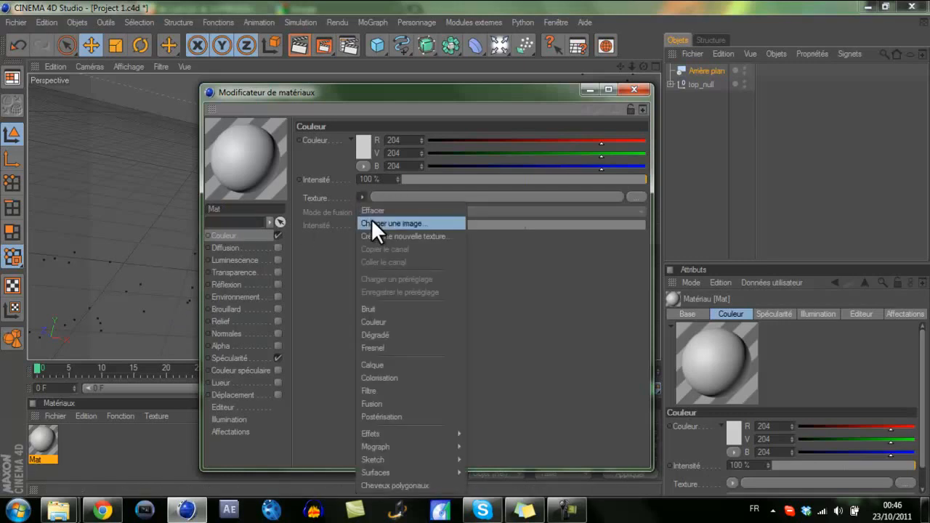
click(372, 220)
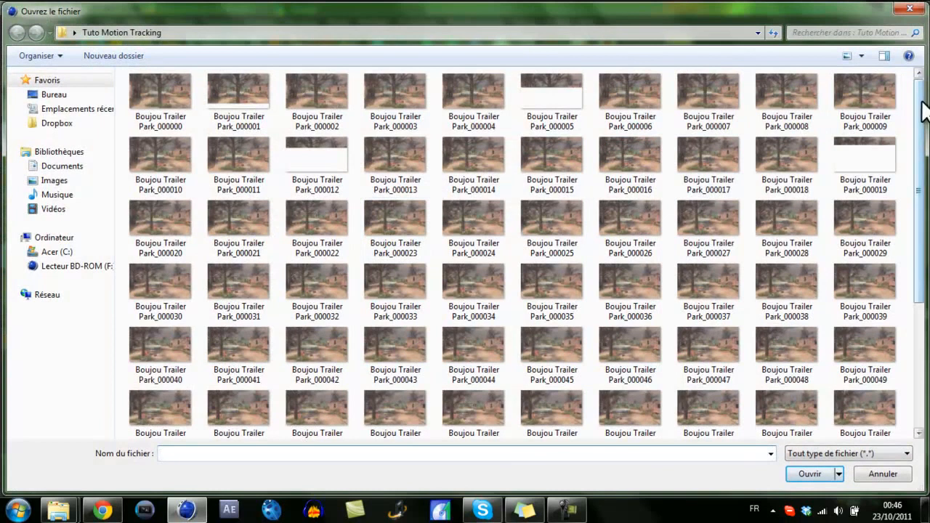
drag(920, 115, 892, 276)
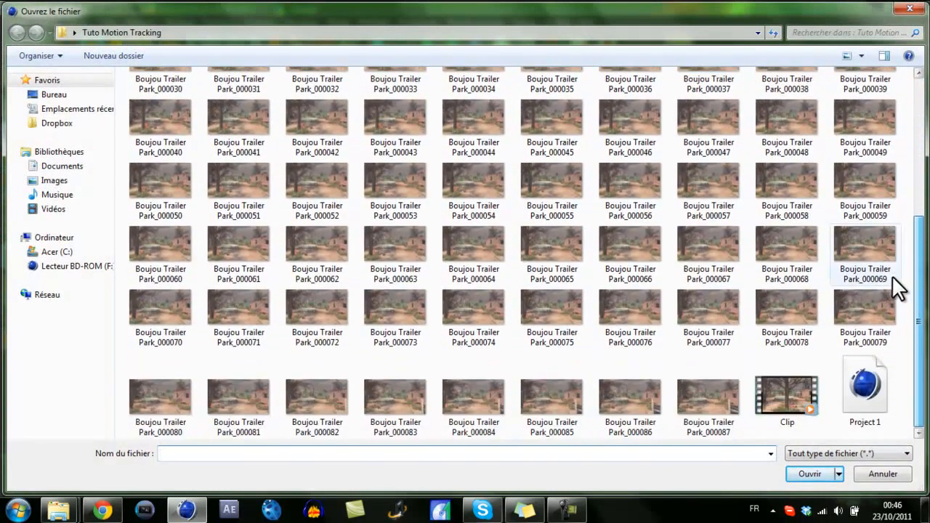
double_click(784, 391)
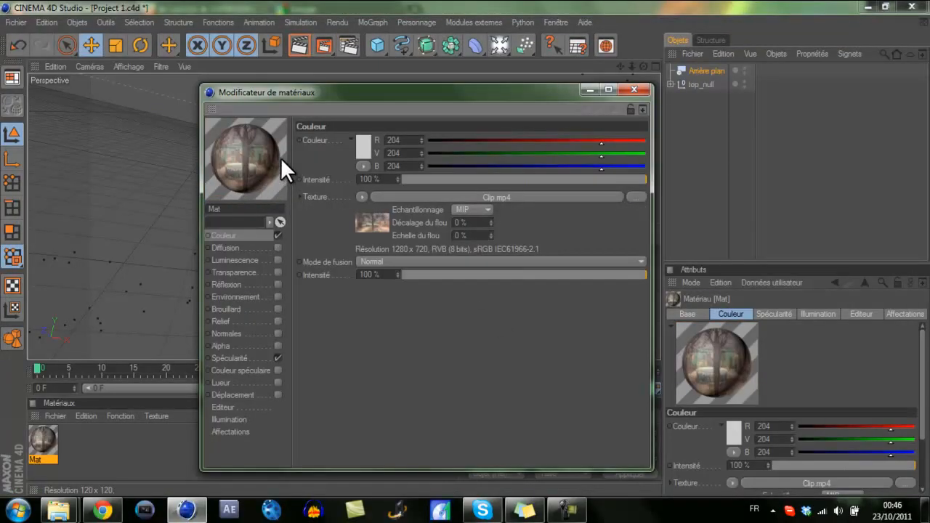
click(635, 90)
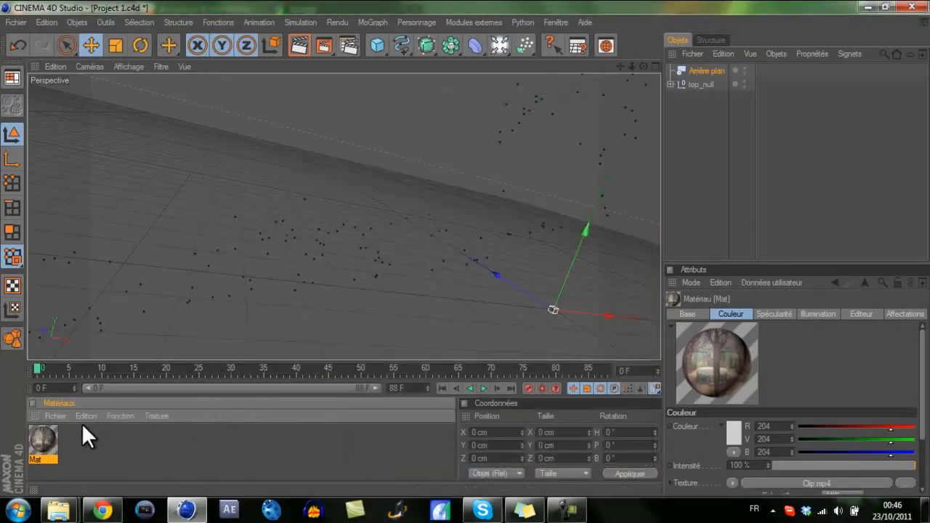
drag(41, 445, 710, 69)
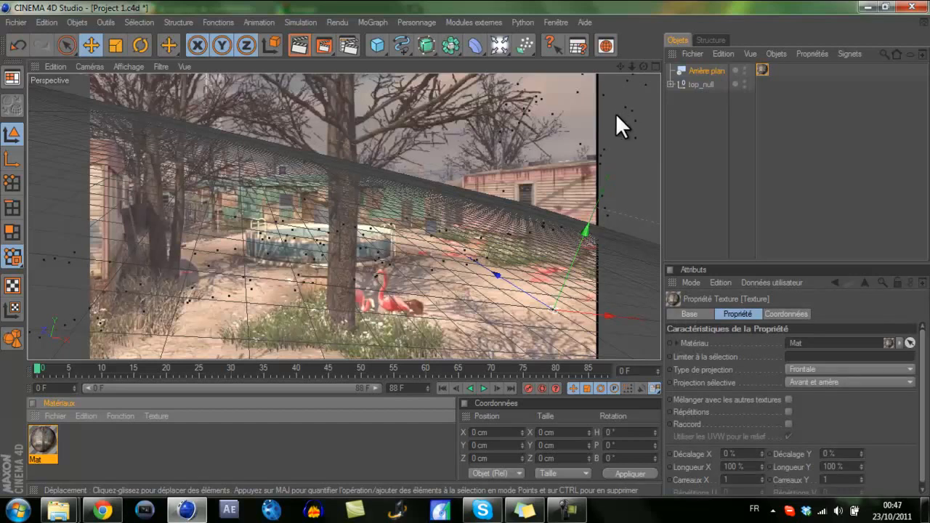
alt+drag(502, 222, 532, 183)
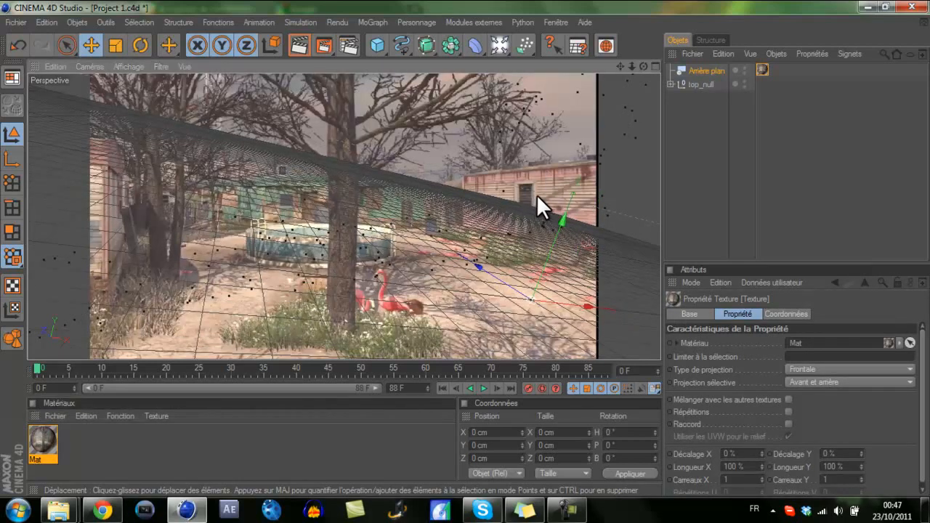
Add a MoGraph text object (Mo Texte) and set its text to KMZY
click(375, 22)
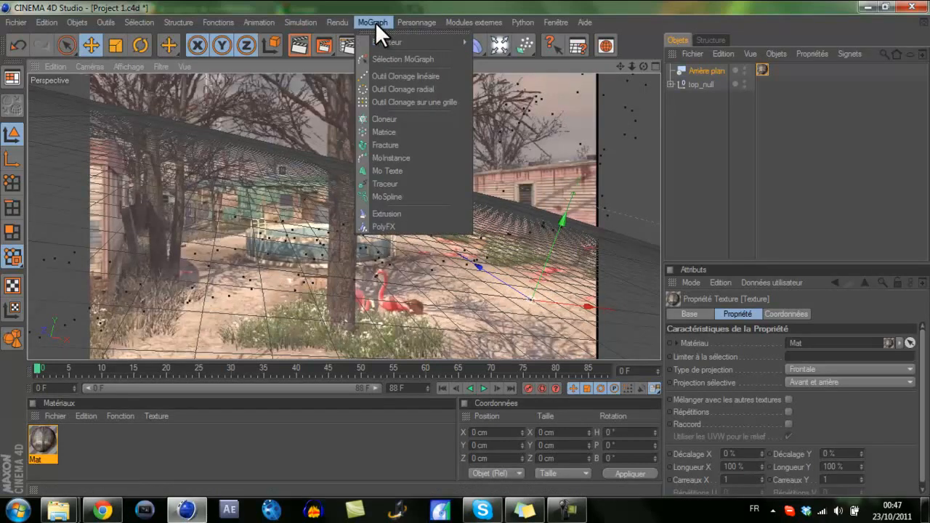
click(379, 171)
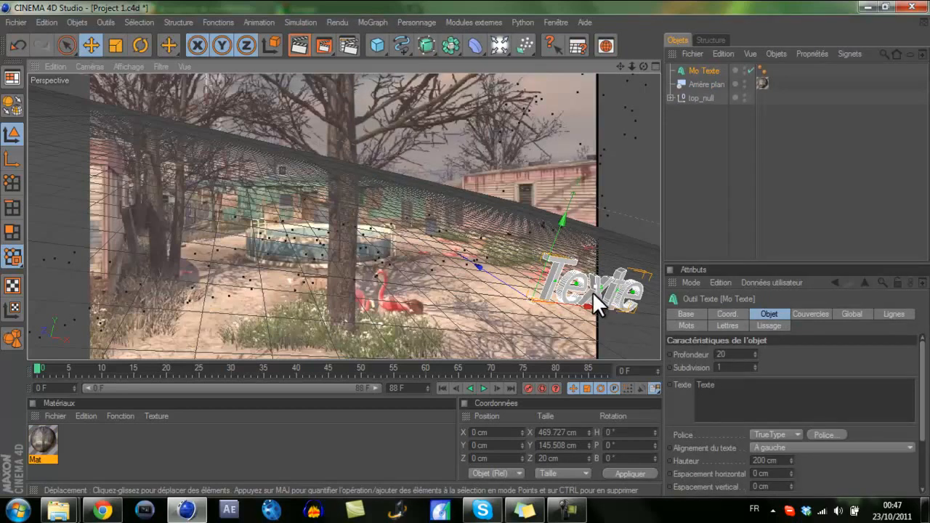
double_click(697, 386)
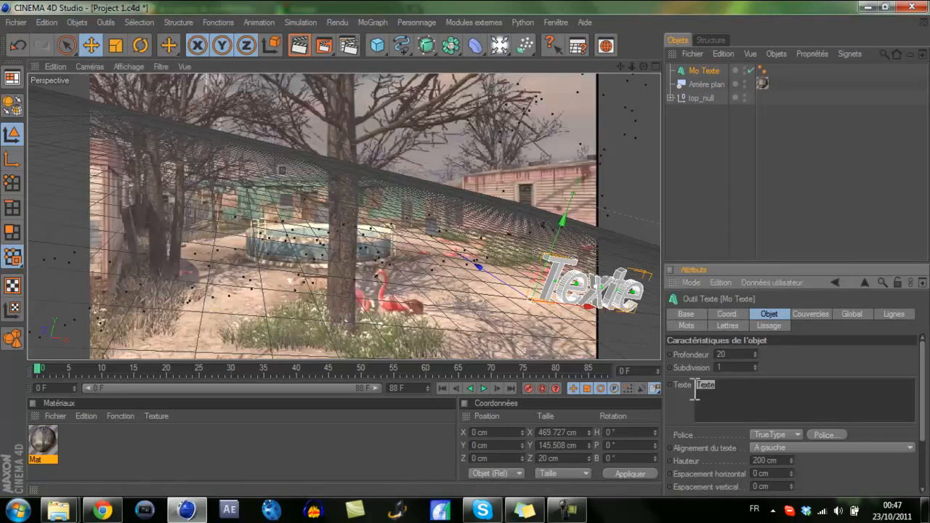
key(Caps_Lock)
text(K)
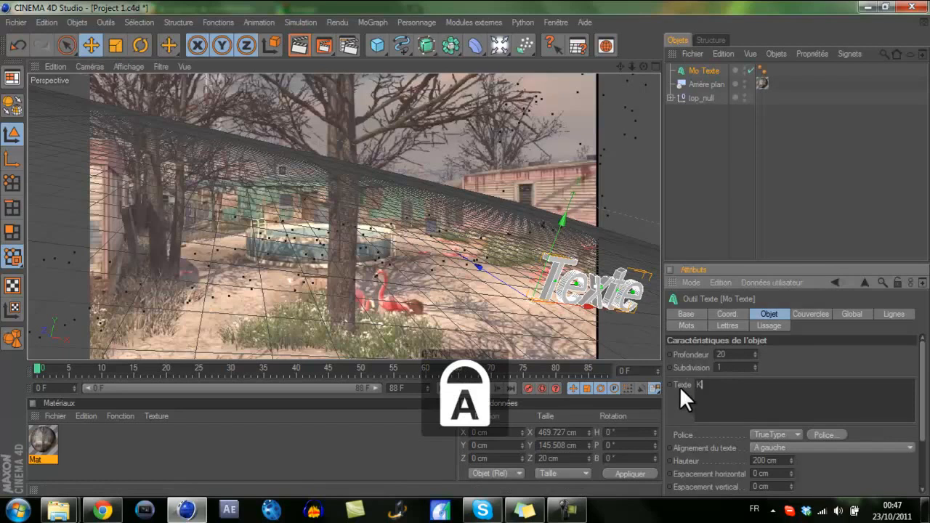
text(MZY)
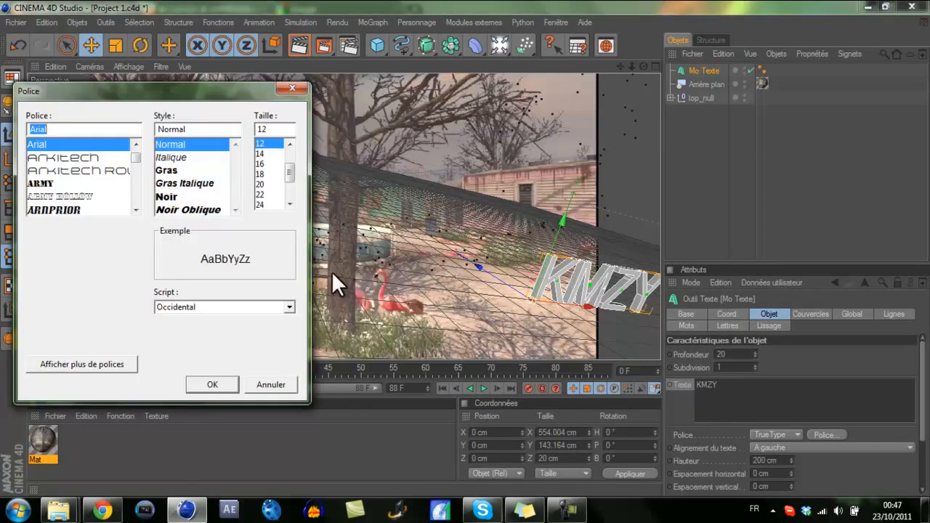
Change the font of the KMZY text to American Purpose
text(AM)
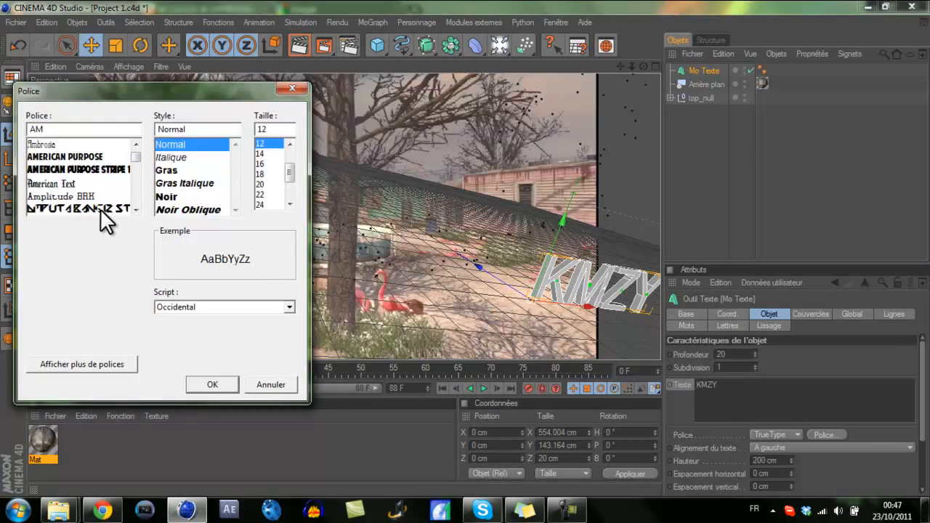
key(Down)
key(Down)
key(Return)
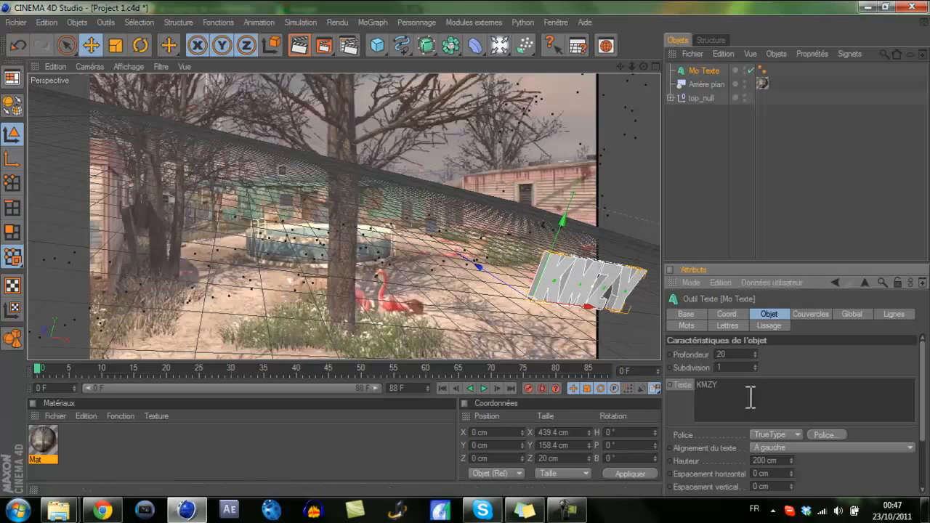
Set the start cap of the KMZY text to cap and bevel (Couvercle et biseau)
click(806, 313)
click(809, 354)
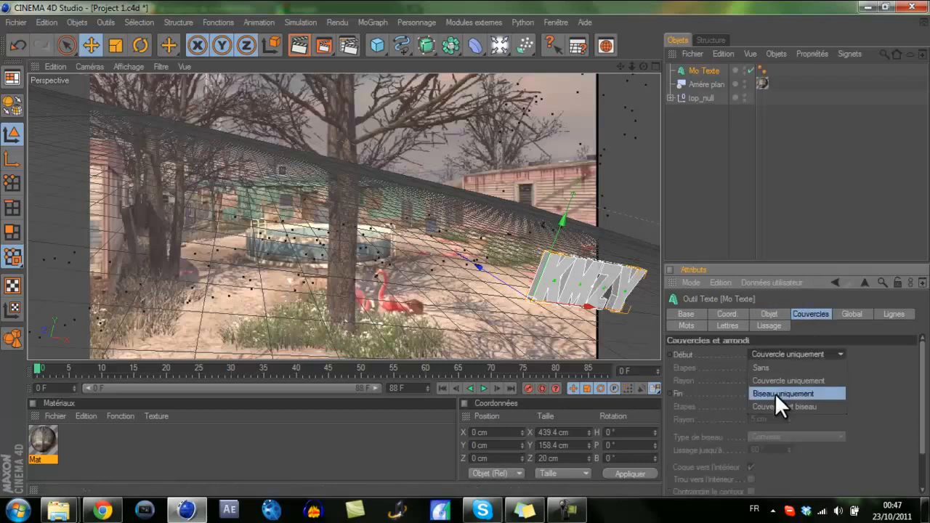
click(777, 405)
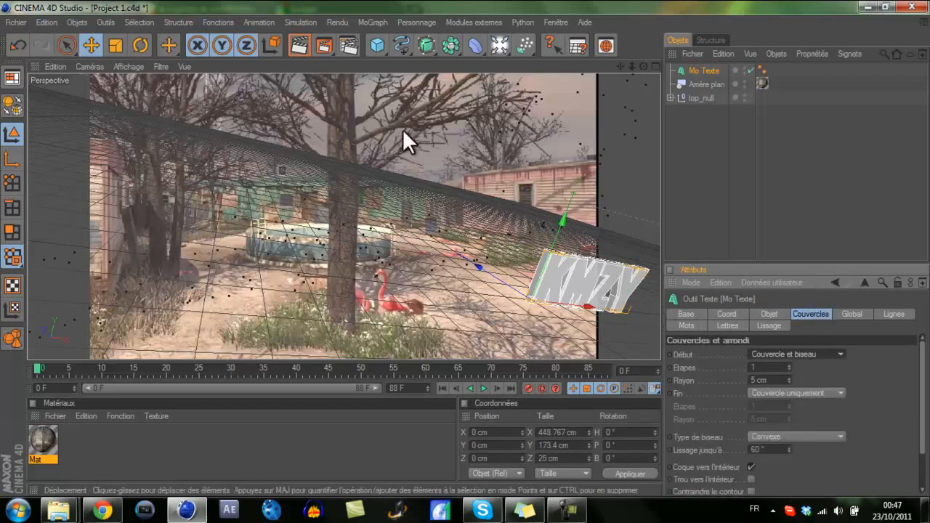
Rotate the KMZY text to about -8.1° pitch and -7.8° bank, checking it against the footage with preview renders
click(302, 46)
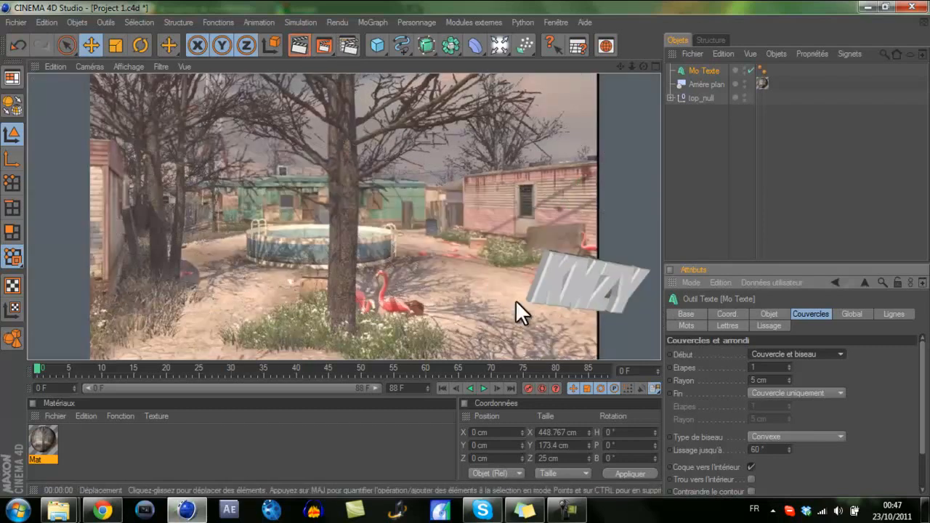
click(565, 295)
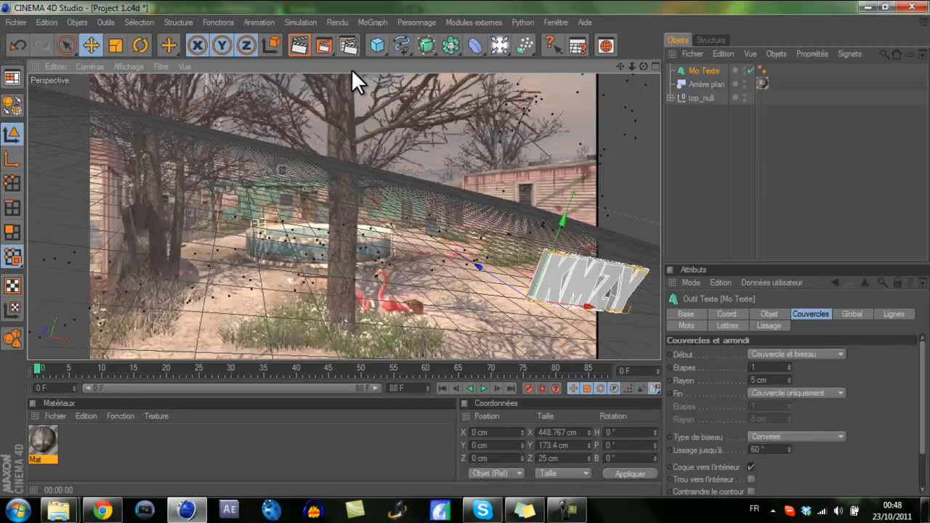
click(140, 48)
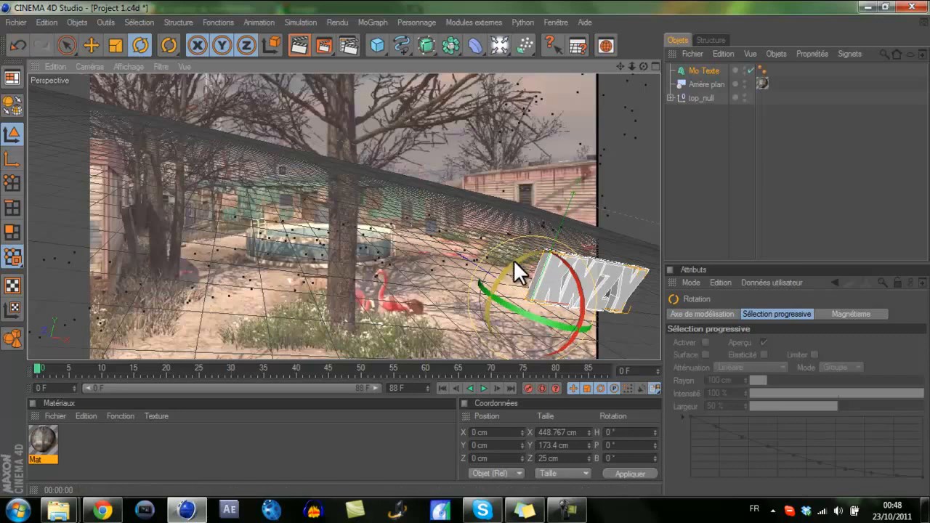
drag(513, 260, 576, 271)
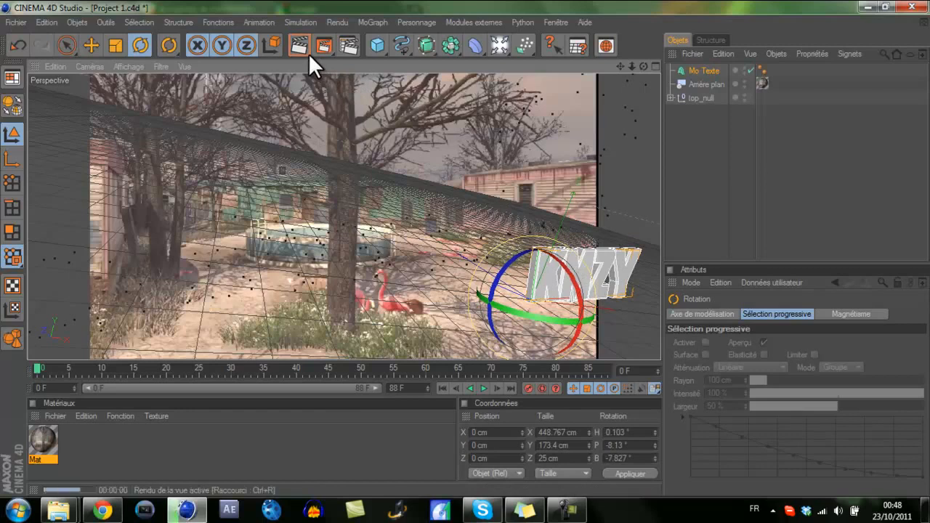
click(307, 52)
click(547, 280)
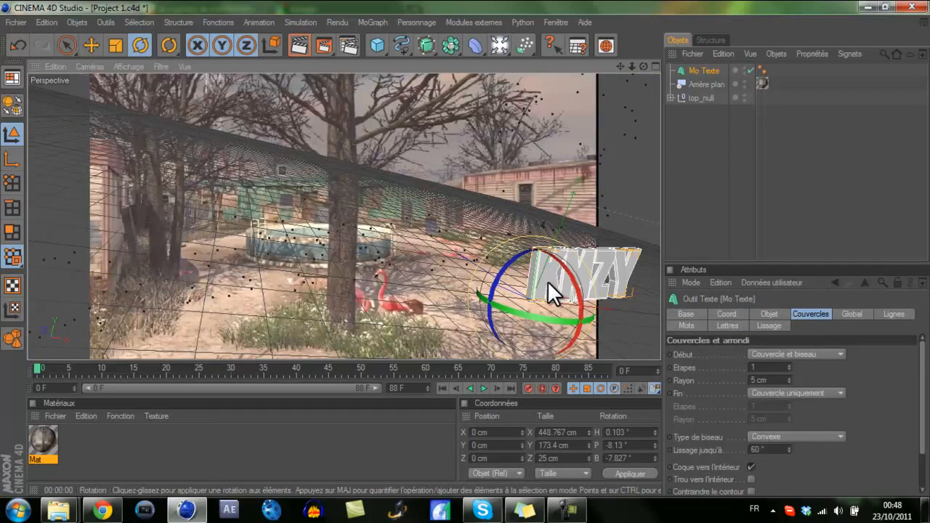
Add a floor object (Sol) and move it beneath the text to about X 172, Y -68, Z -78 cm
click(90, 46)
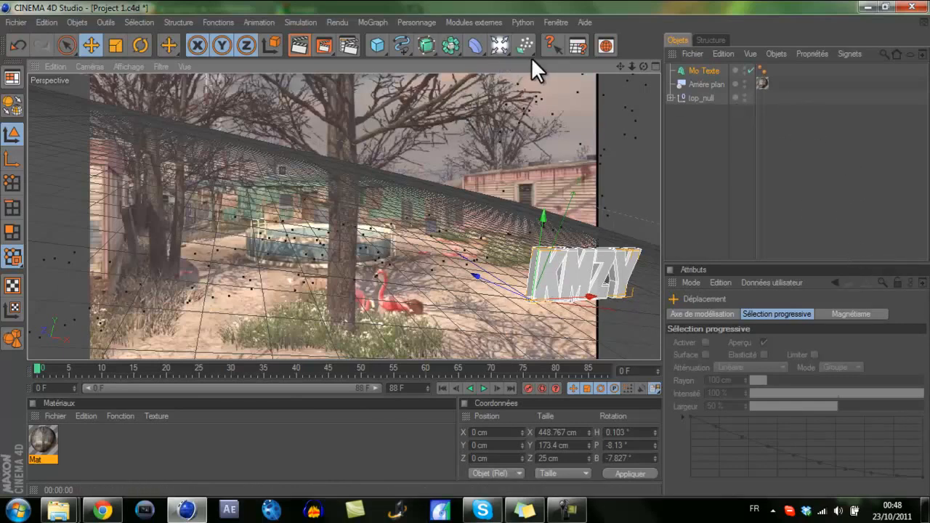
click(495, 49)
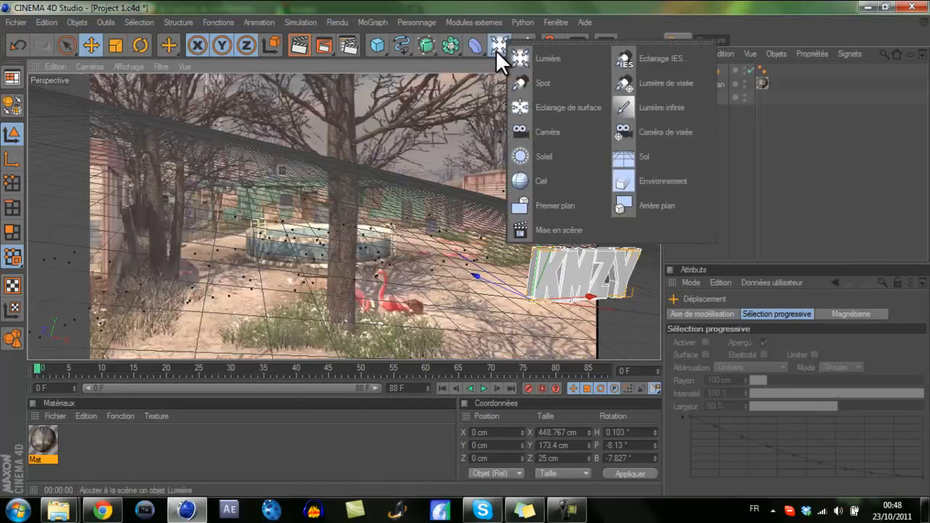
click(628, 160)
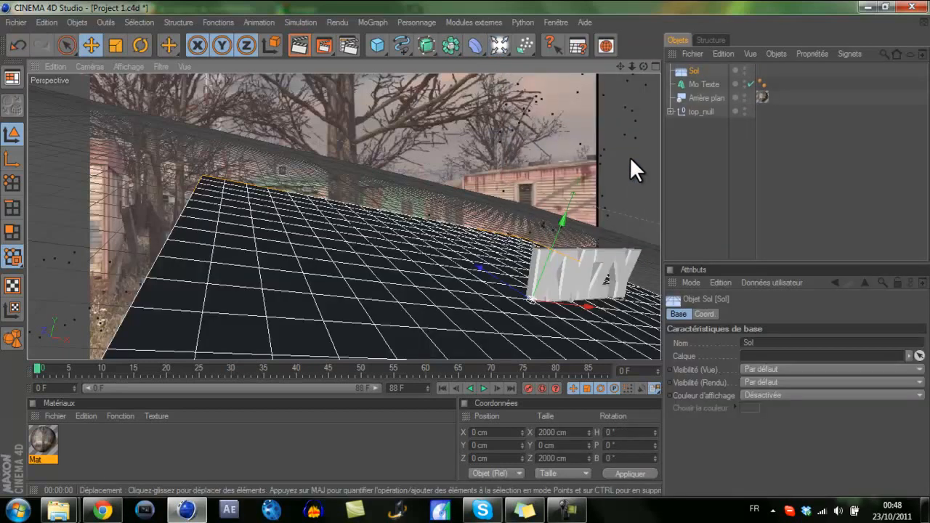
drag(419, 298, 466, 250)
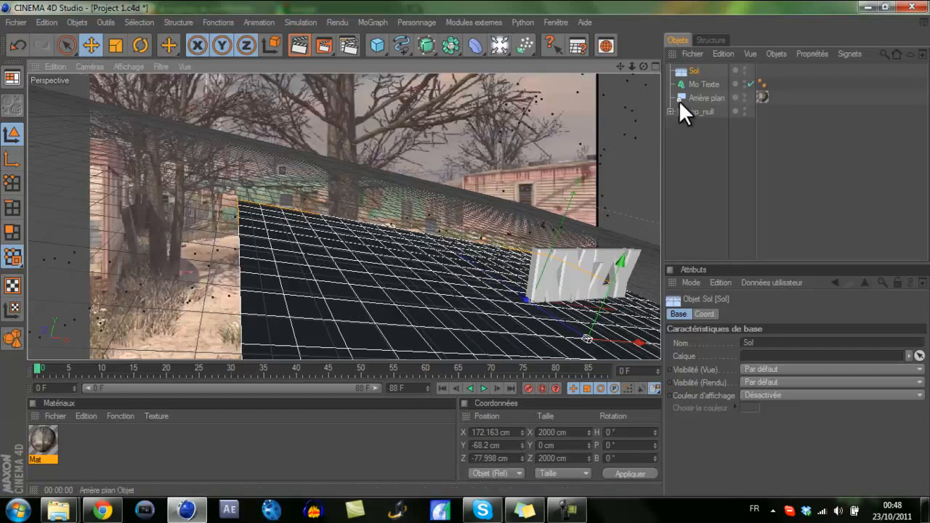
Add a render tag (Rendu) to the floor, turn off self shadows (Ombres propres) and enable background compositing (Composition avec le fond)
right_click(691, 70)
mouse_move(706, 64)
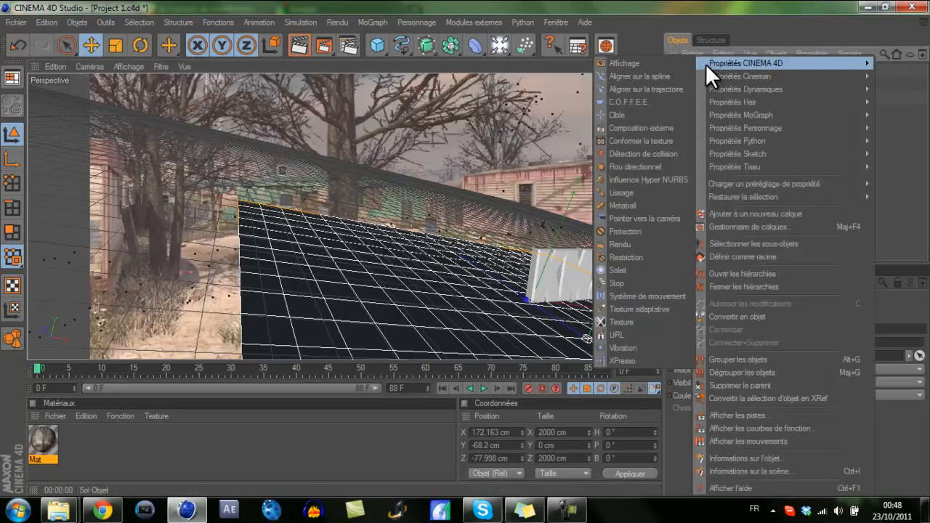
click(612, 244)
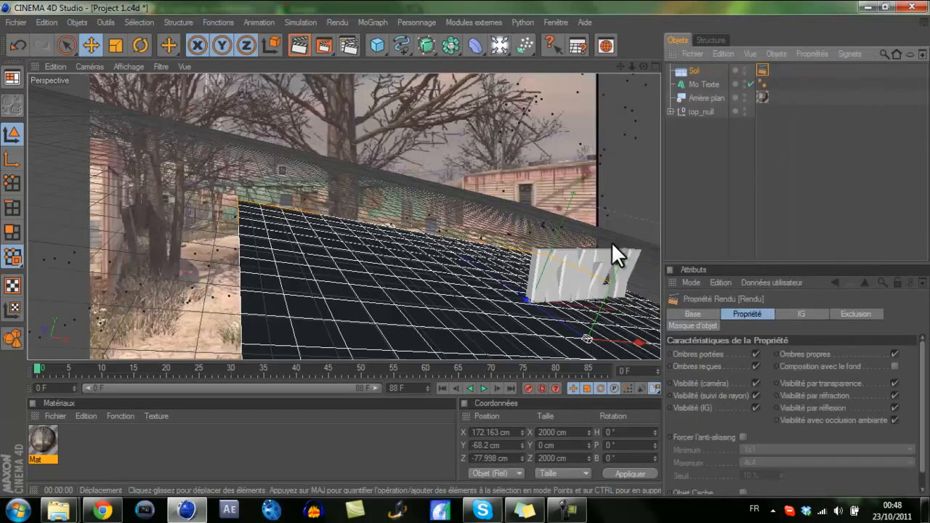
click(894, 354)
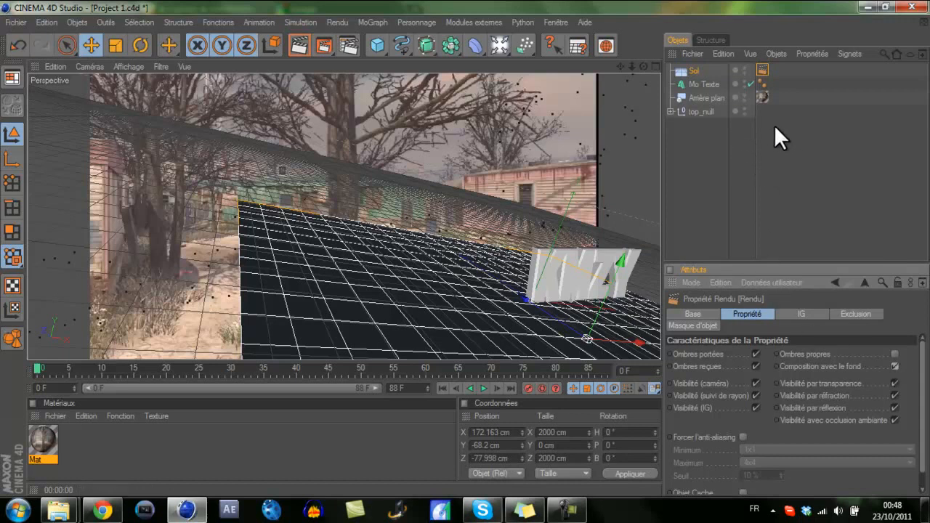
Copy the background object's Mat texture tag onto the floor and render a preview of the view
click(762, 98)
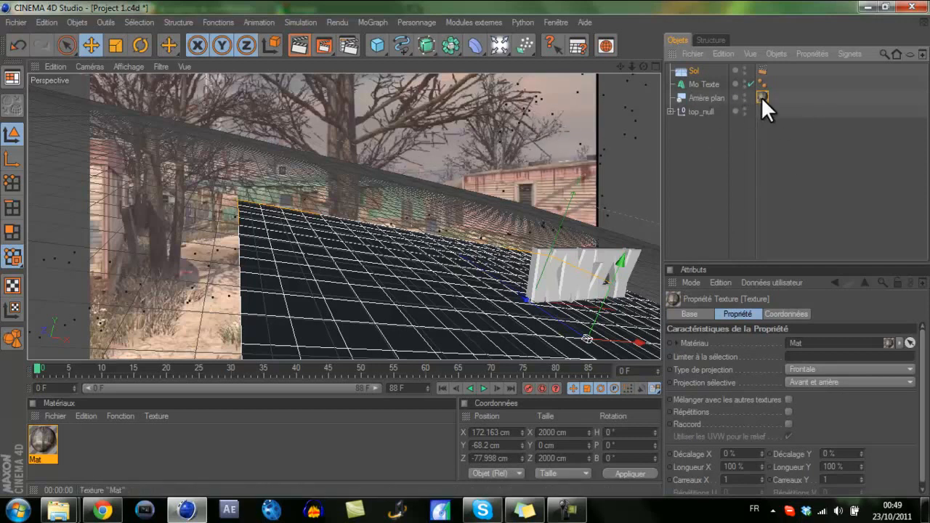
ctrl+drag(761, 97, 771, 69)
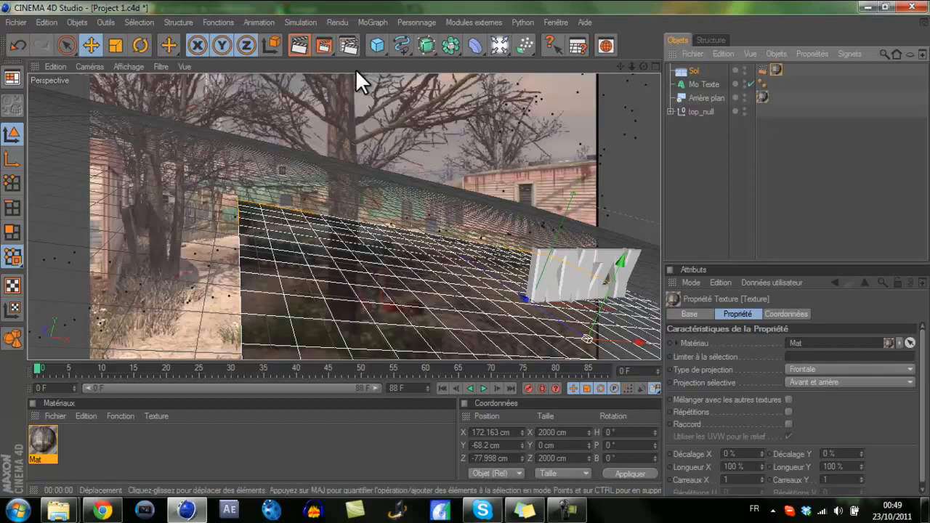
click(304, 49)
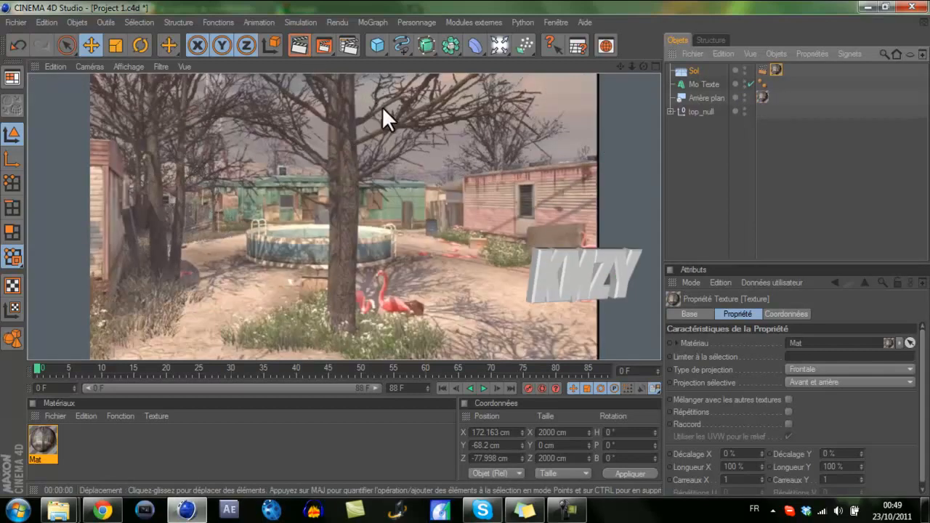
click(526, 209)
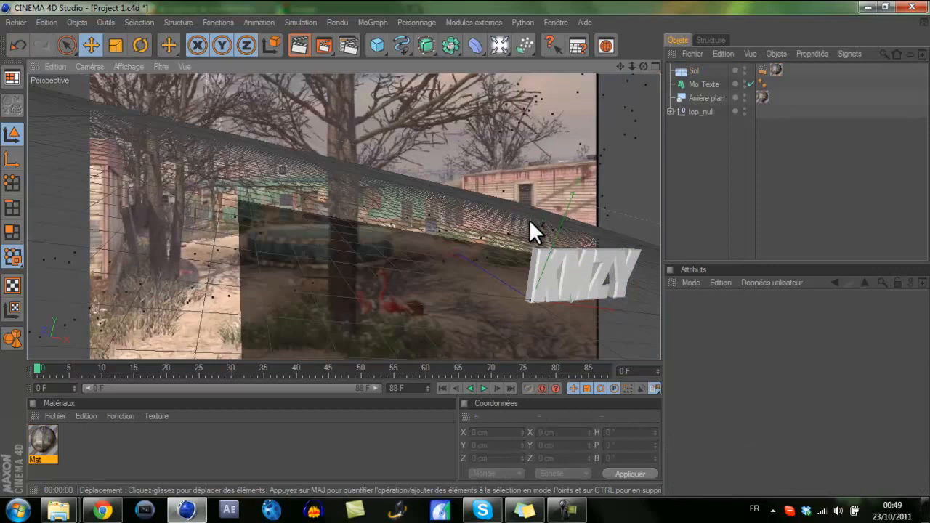
Add a light at about X 138, Y 432, Z 45 cm, set its shadows to soft shadow maps (Masques d'ombres), and render a preview
click(688, 75)
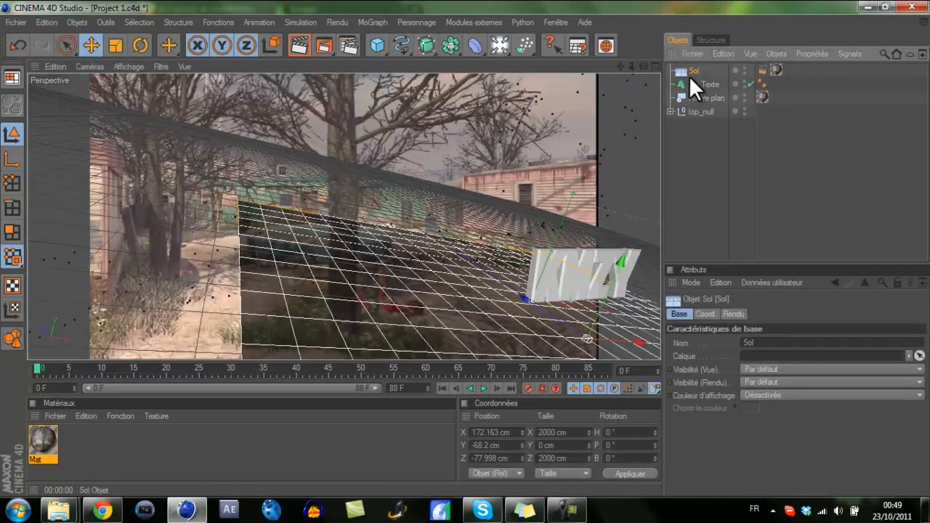
click(498, 45)
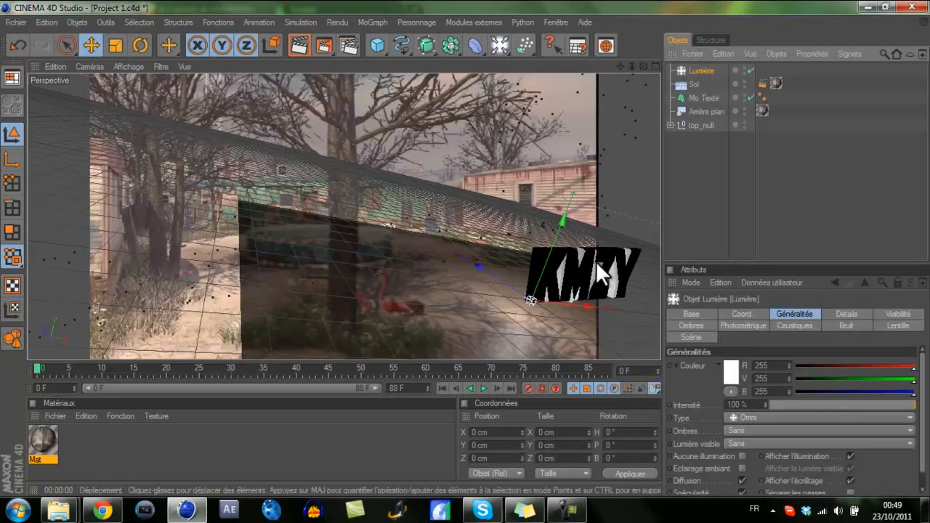
drag(532, 302, 465, 247)
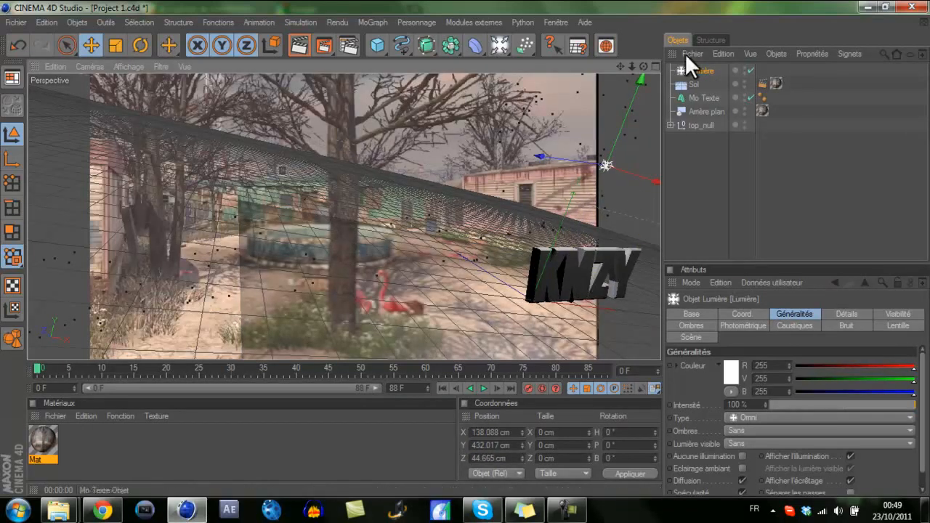
click(763, 430)
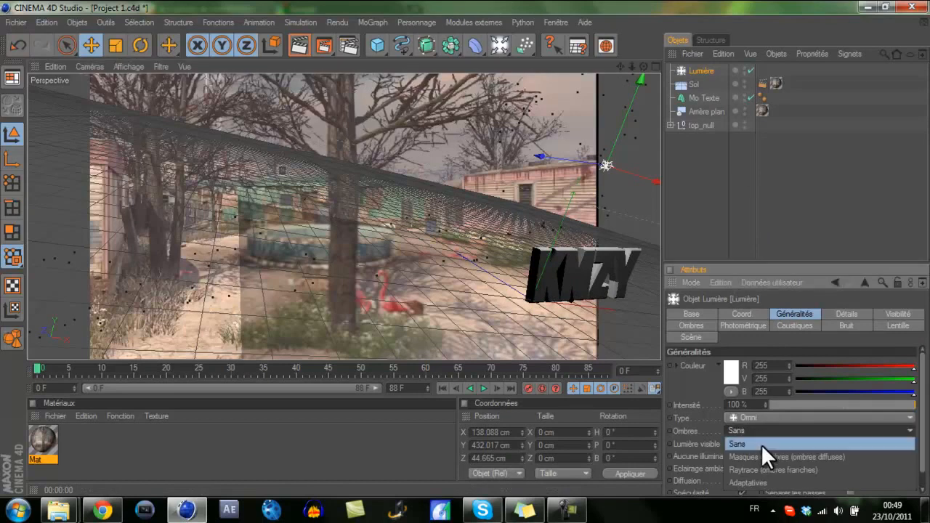
click(763, 455)
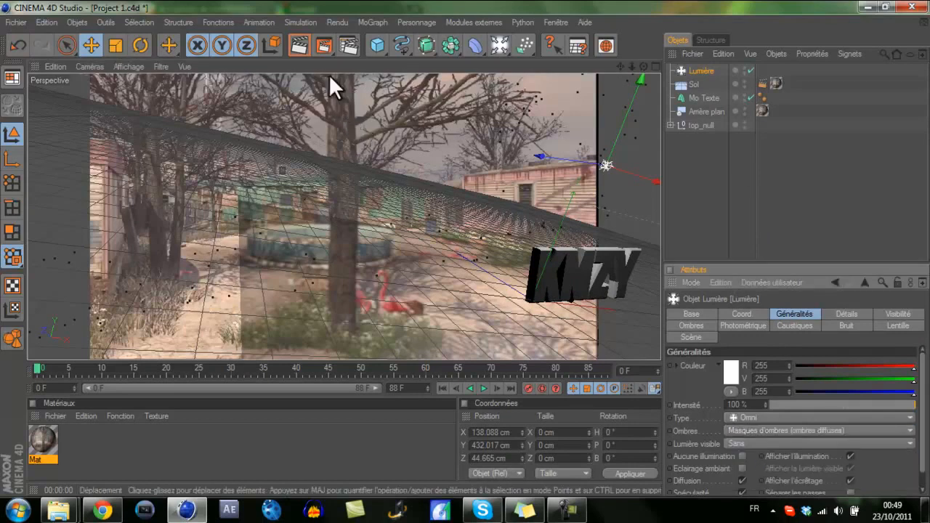
click(304, 45)
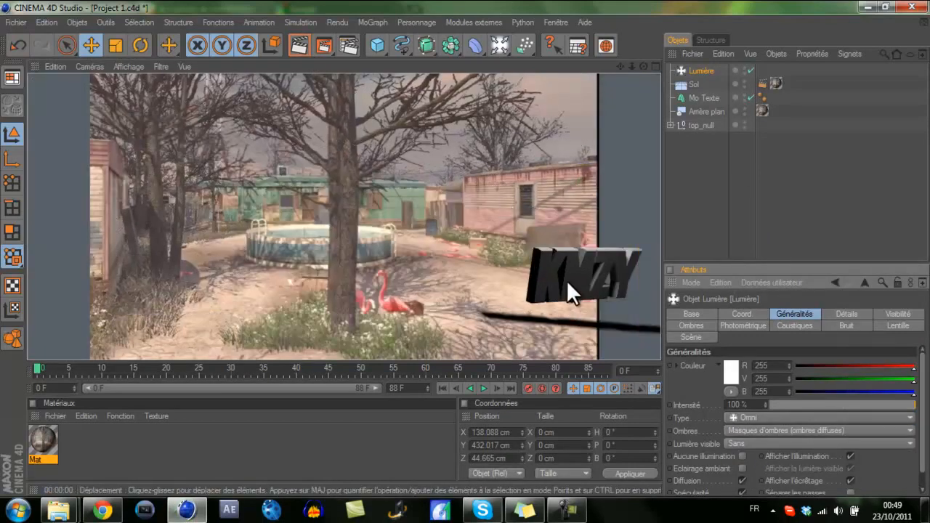
click(566, 280)
Lower the light to about X 180, Y 303, Z 1 cm and render a preview of the shadow
click(604, 164)
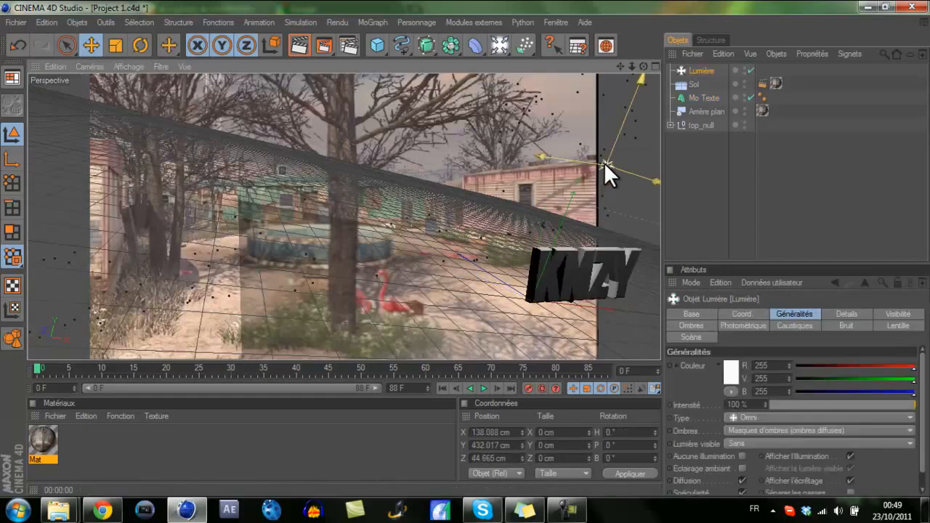
drag(604, 163, 611, 211)
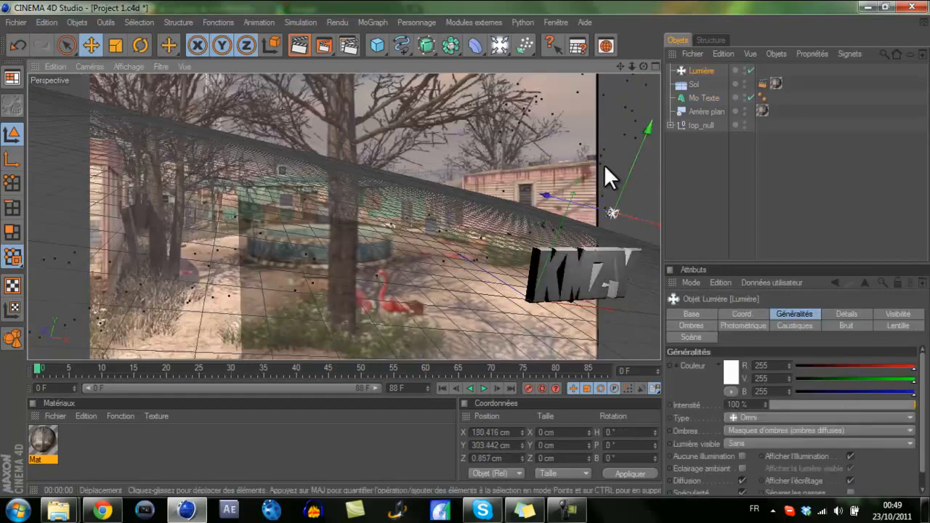
click(306, 46)
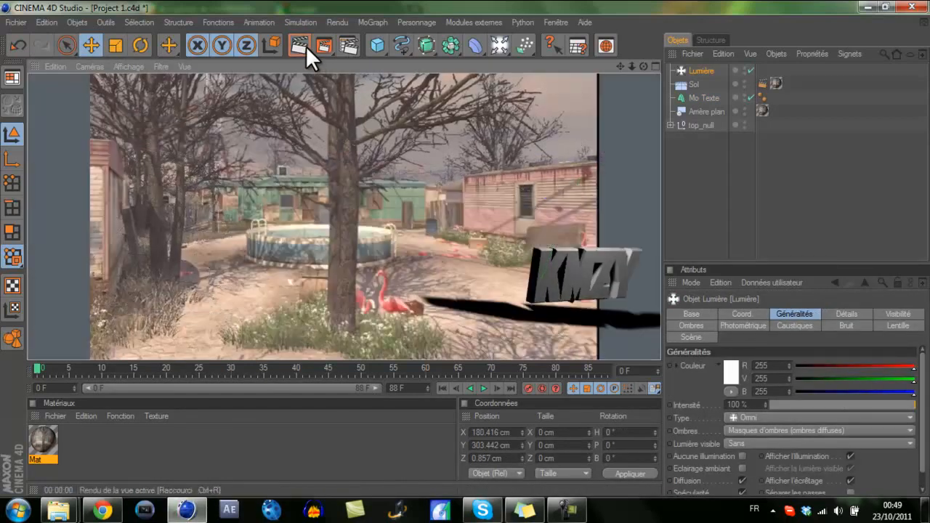
click(574, 278)
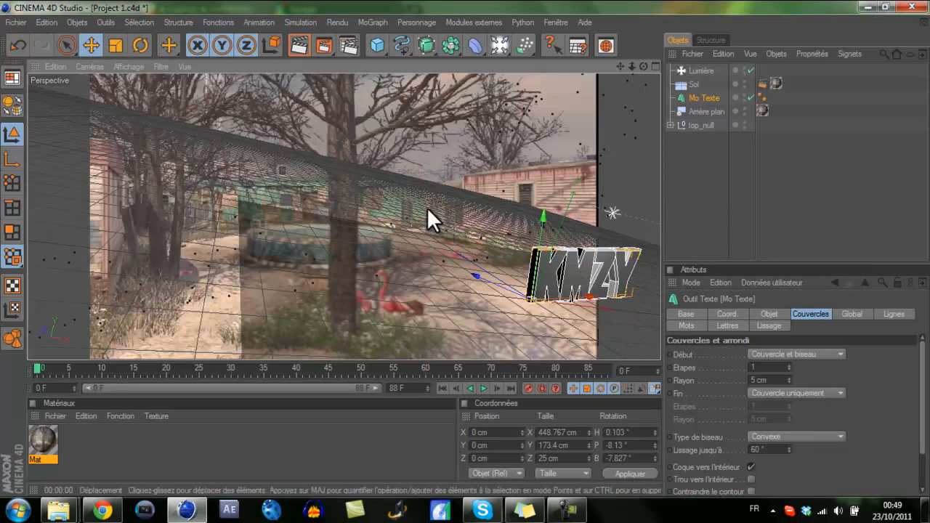
Set the render output's frame range to all frames (Toutes les images)
click(346, 48)
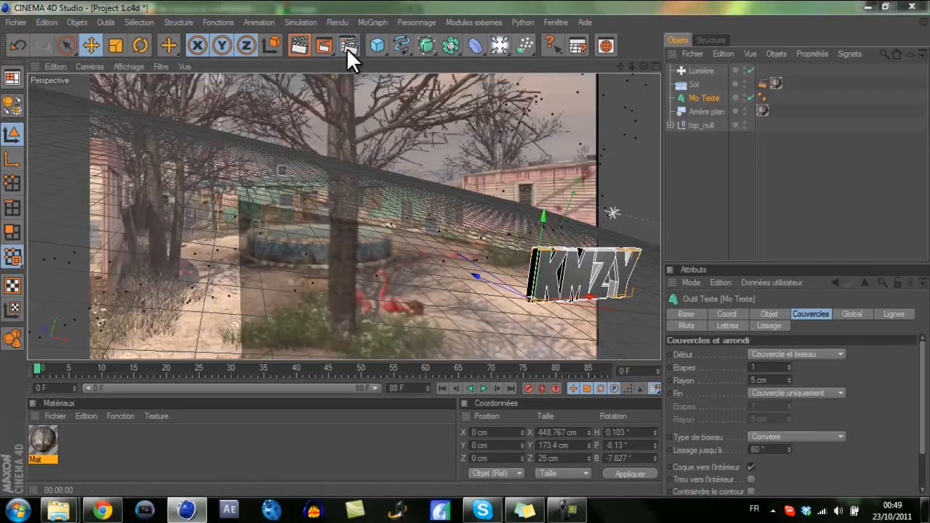
click(127, 52)
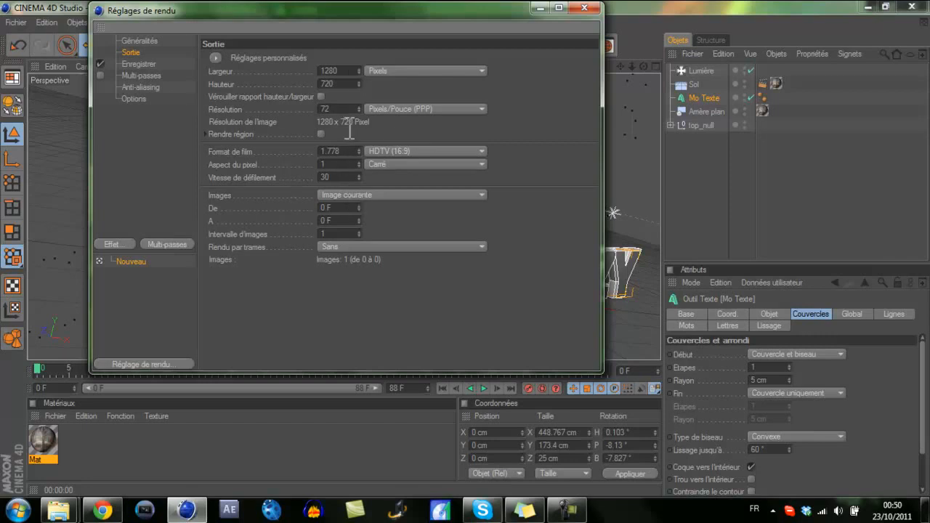
click(330, 195)
click(341, 232)
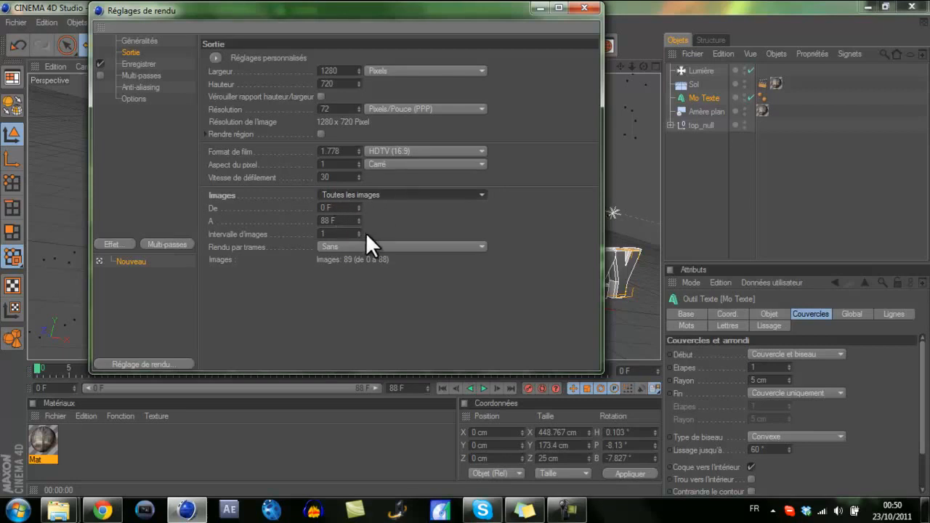
Set the format of the saved render to QuickTime movie (Film QuickTime)
click(134, 63)
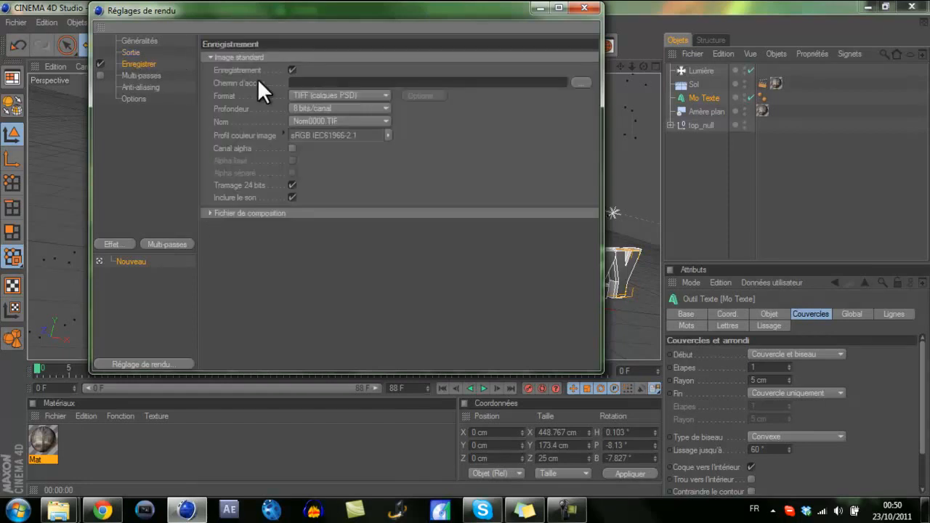
click(298, 94)
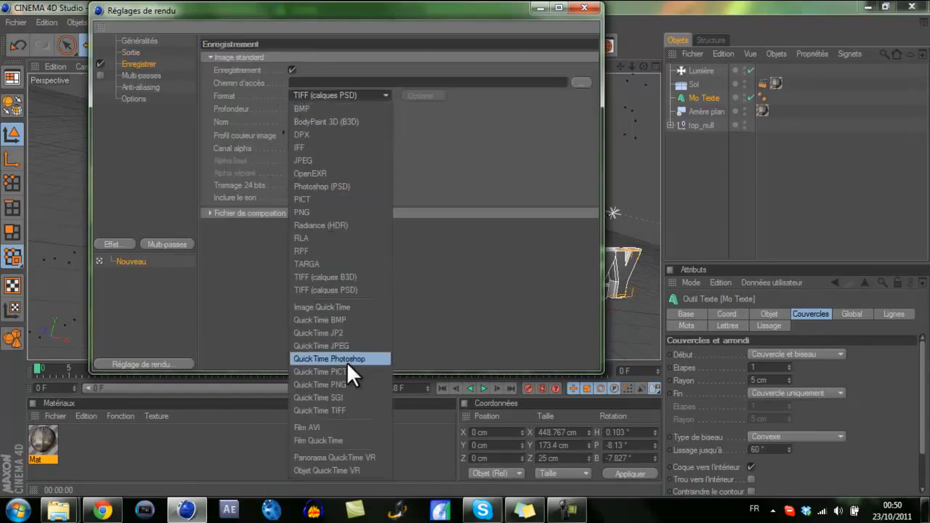
click(333, 440)
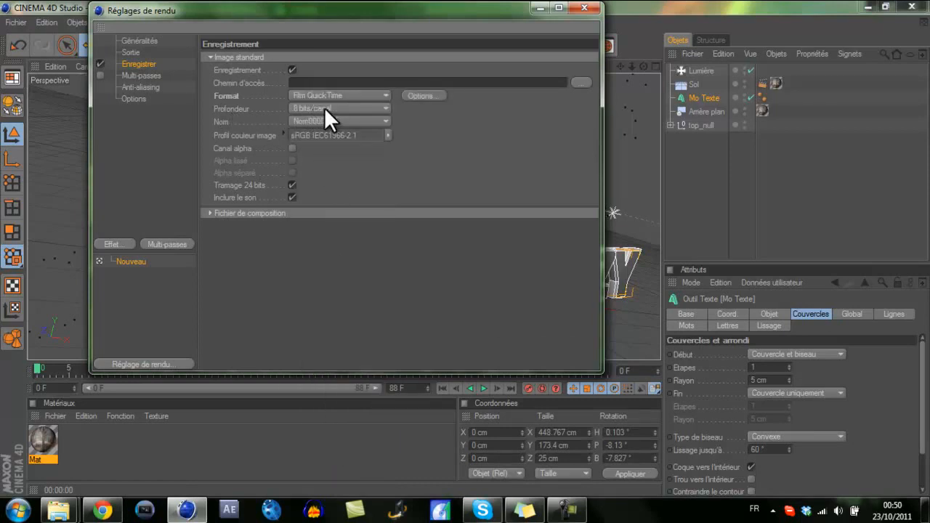
Set the render's save path to a file named mOTION TRACKNIG in the Tuto Motion Tracking folder
click(584, 82)
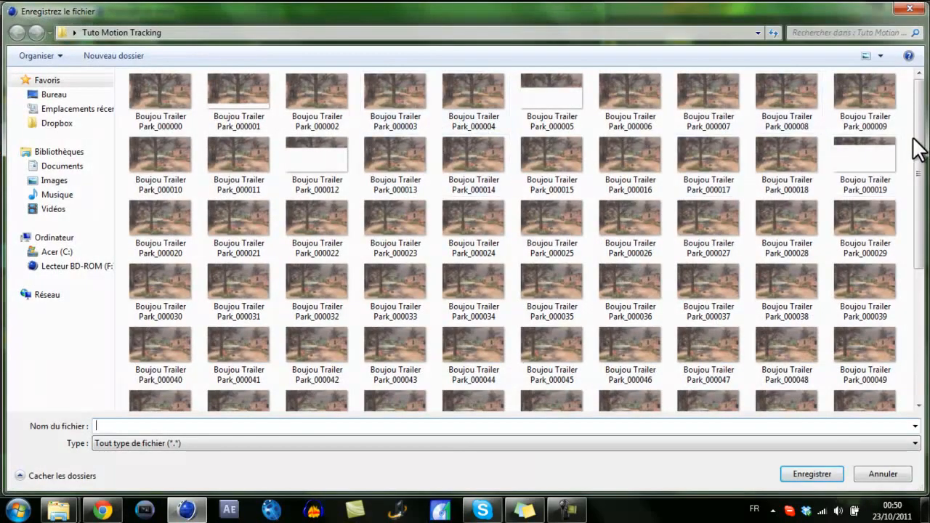
drag(919, 149, 751, 380)
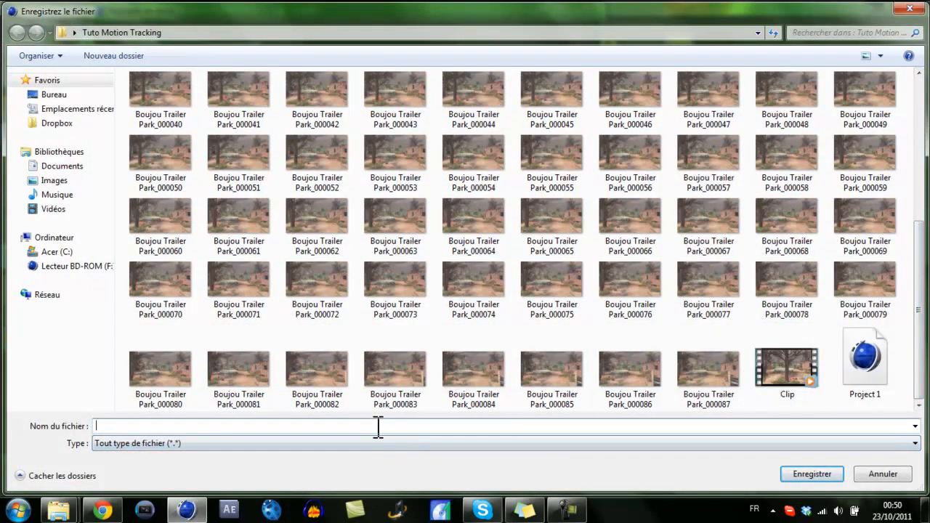
text(m)
key(Caps_Lock)
text(OT)
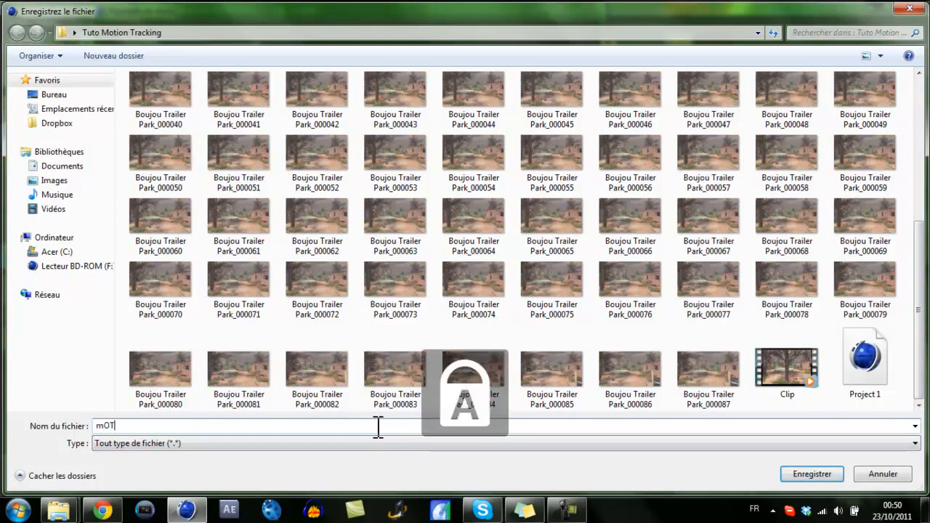
text(ION TRACKNIG)
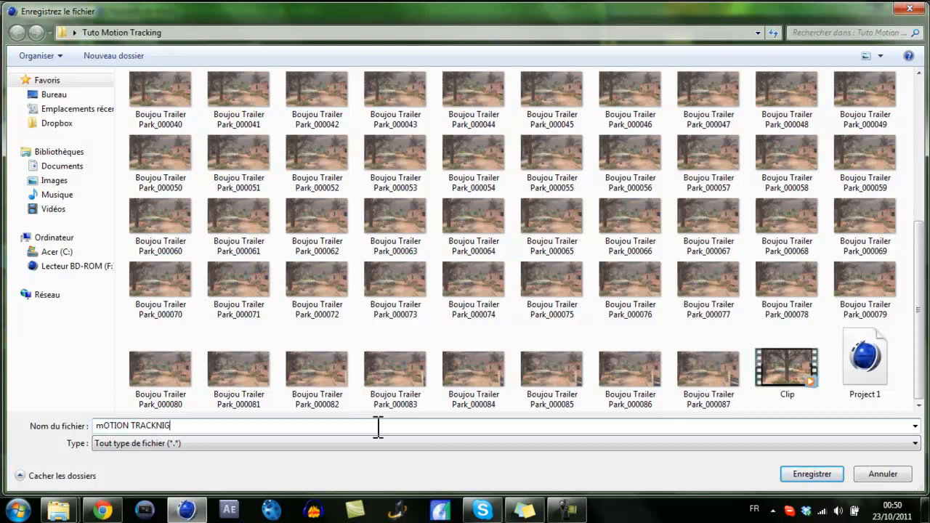
key(Return)
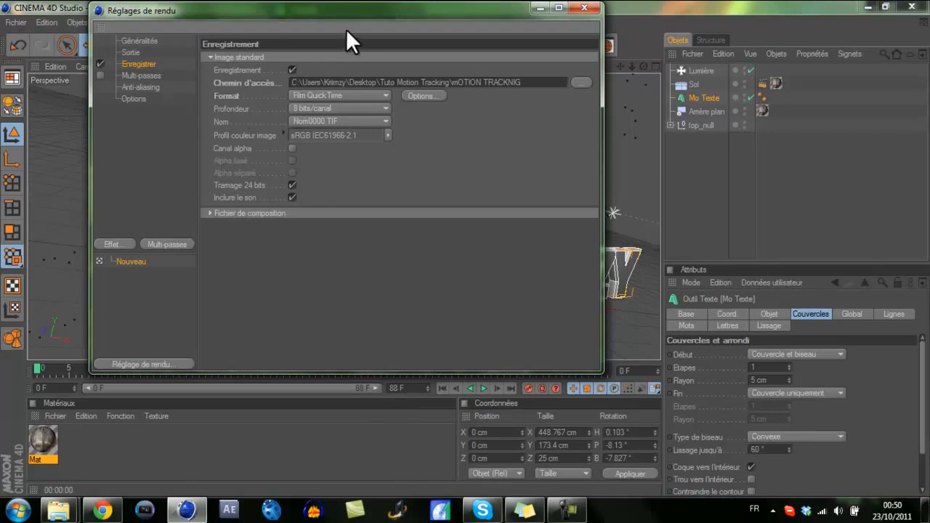
Close the render settings and start rendering the animation in the picture viewer (Visualiseur)
click(593, 7)
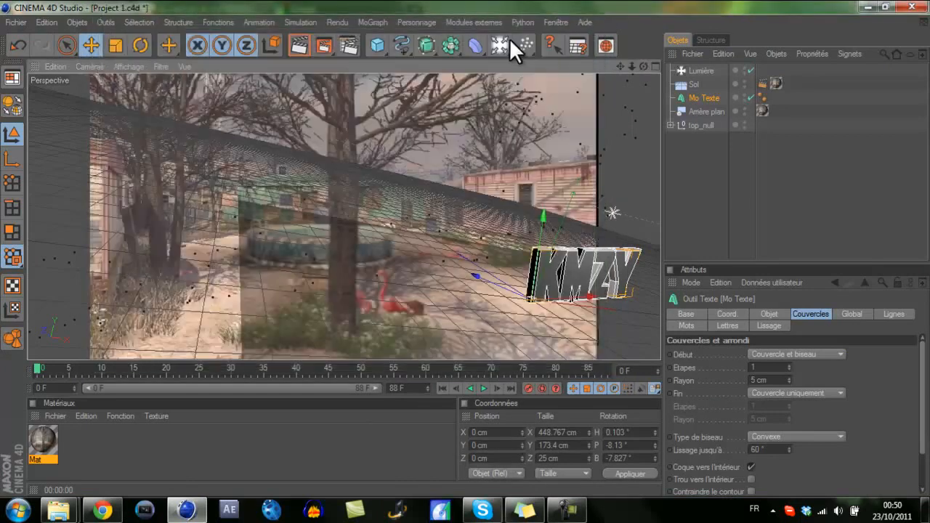
click(328, 48)
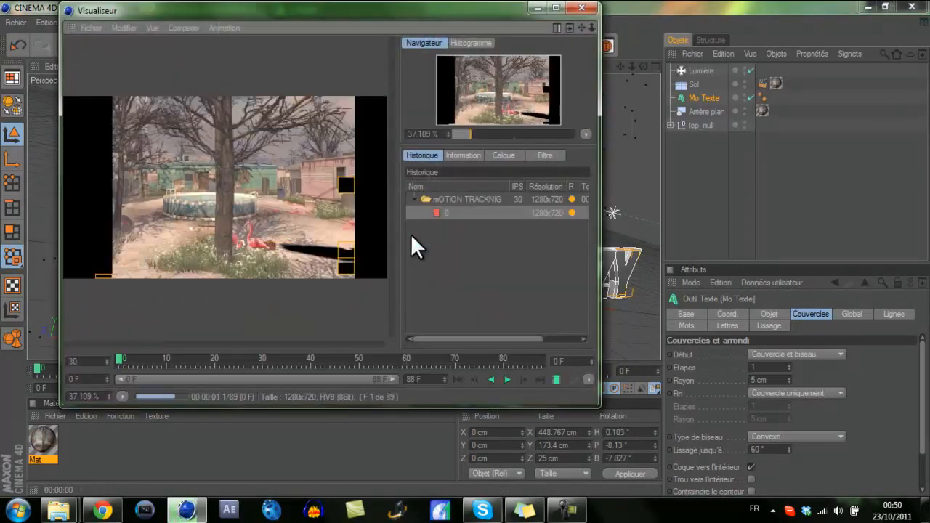